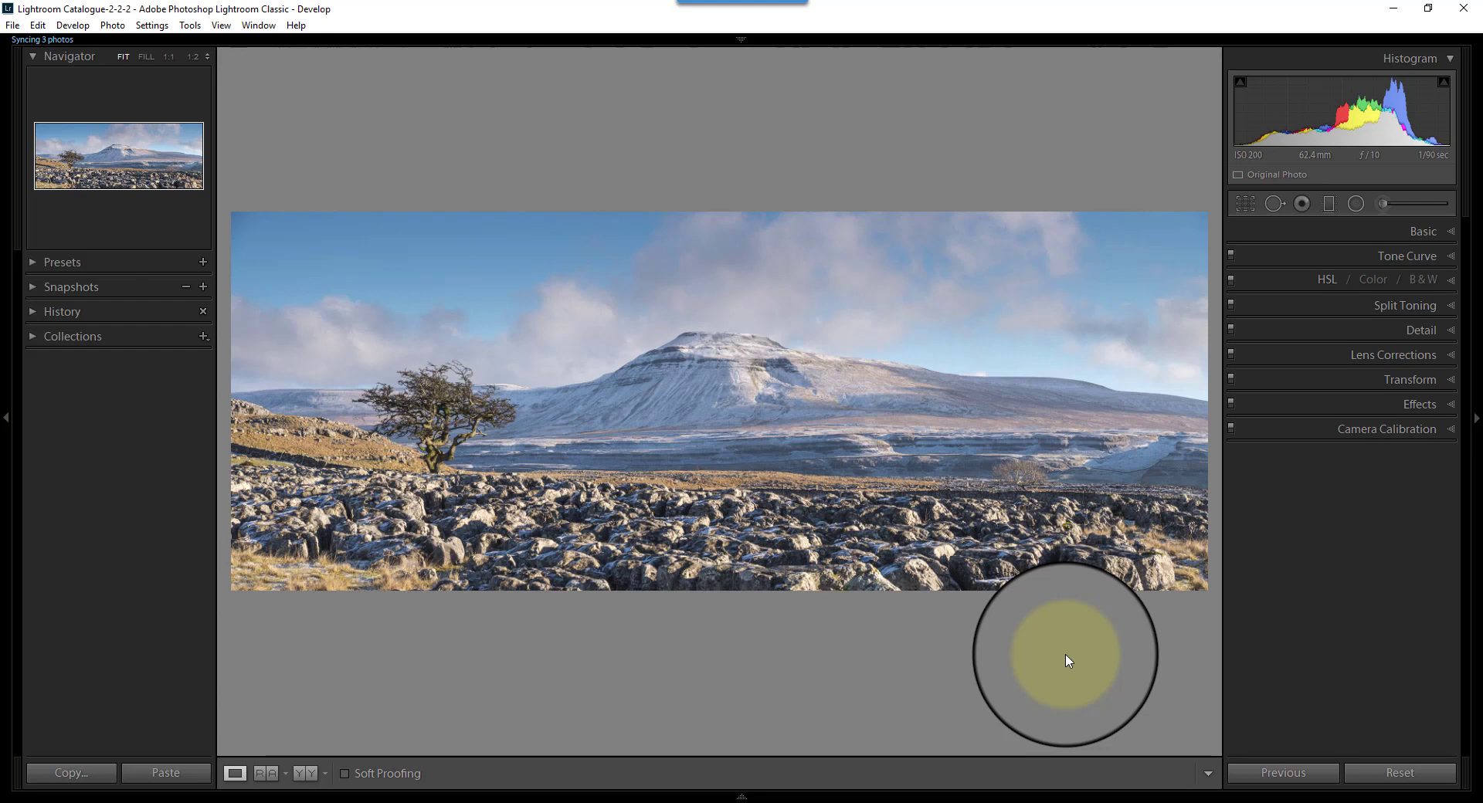
Set up an Adjustment Brush for the tree with size 15.5, feather 0, flow 100, density 100 and Auto Mask enabled
click(430, 441)
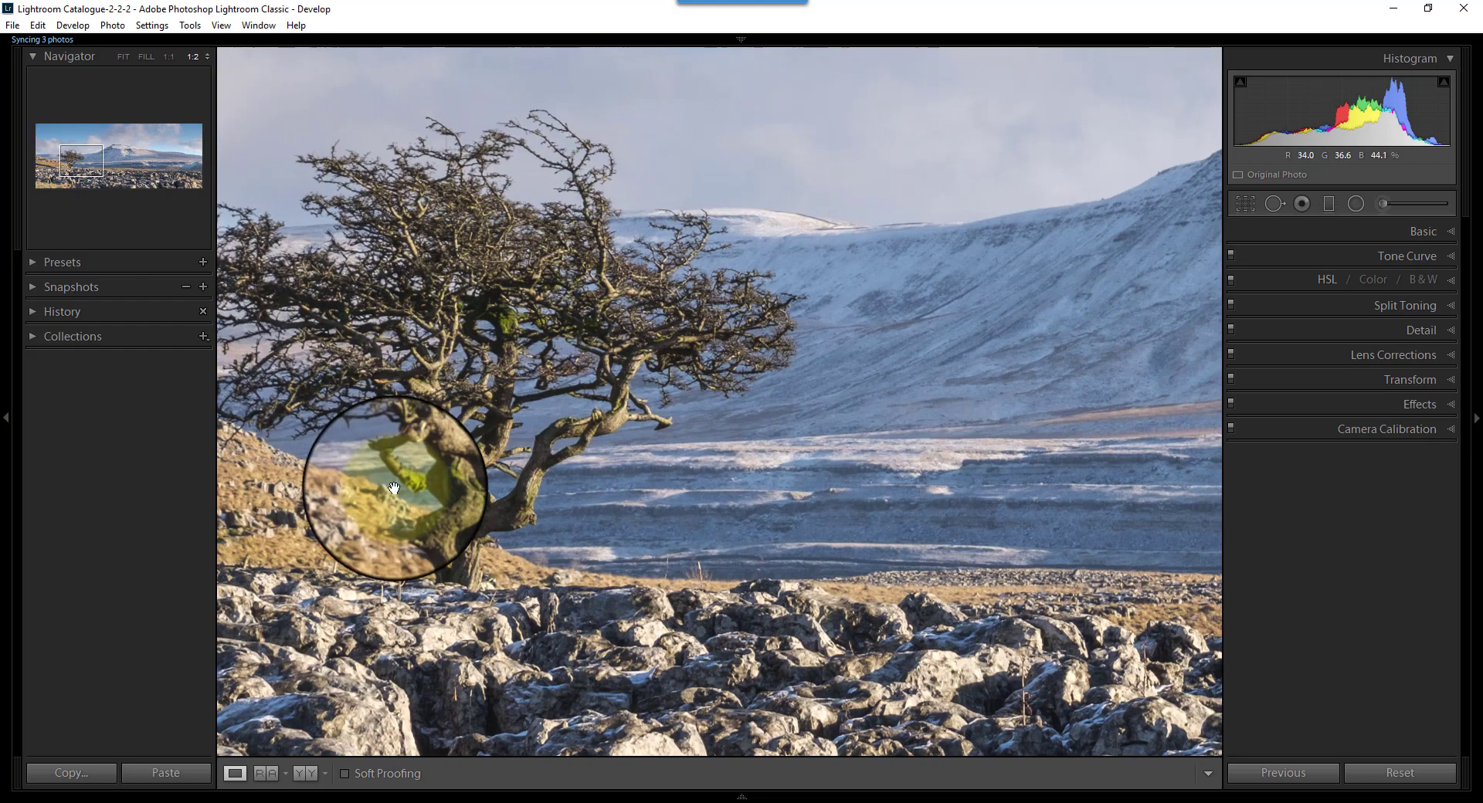
drag(471, 381, 679, 414)
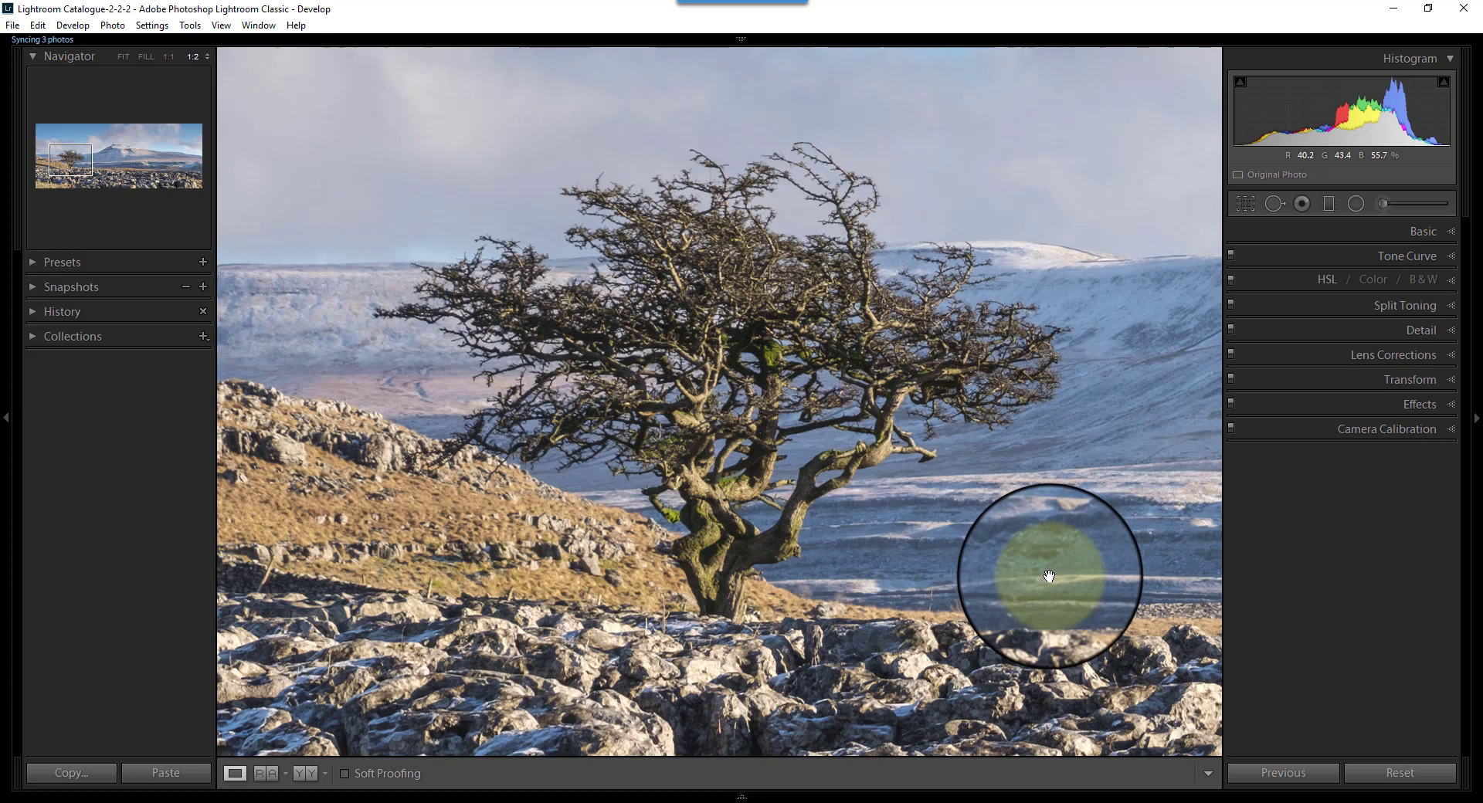
click(1382, 204)
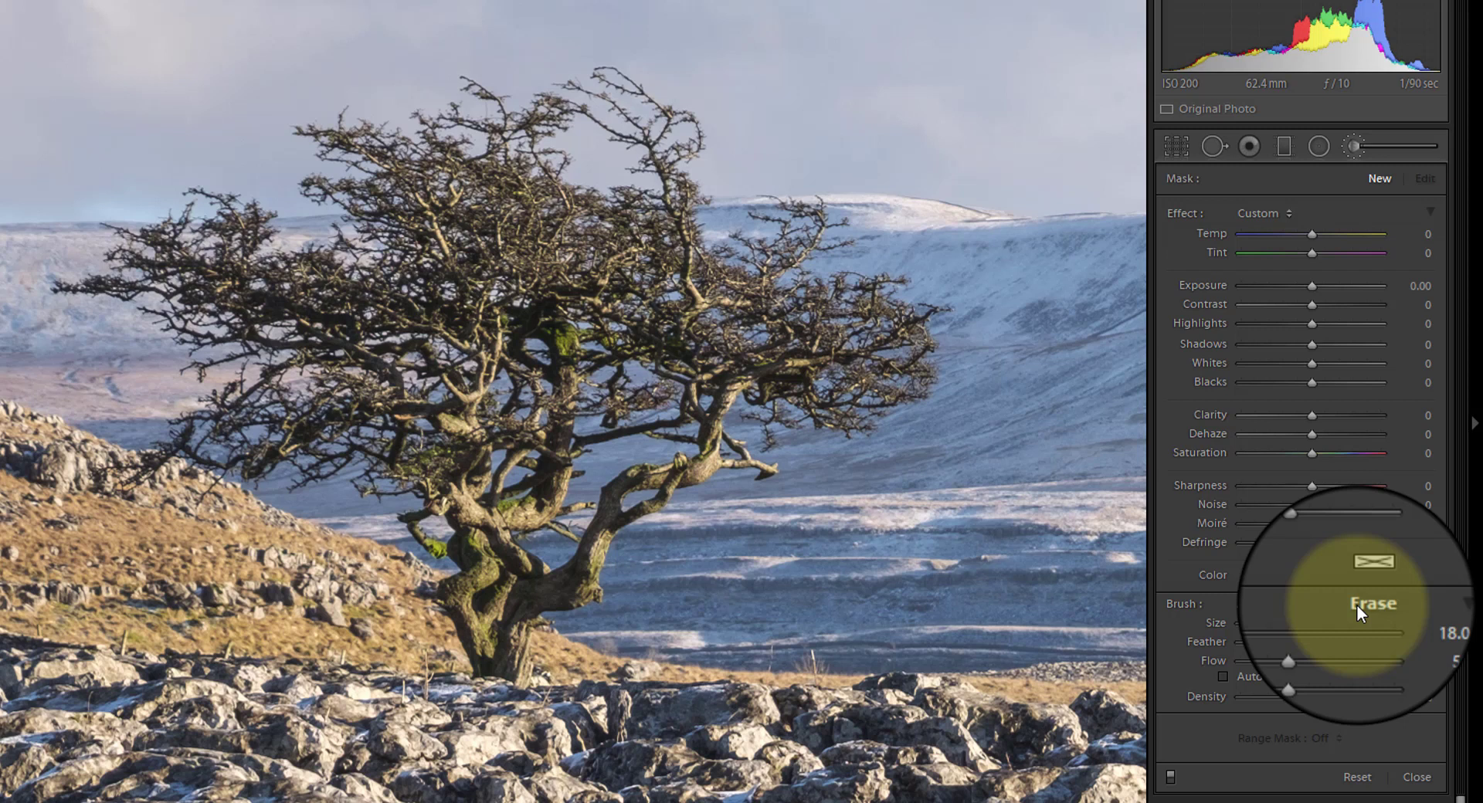
mouse_move(1268, 622)
mouse_down()
mouse_move(1301, 627)
mouse_move(1264, 628)
mouse_up()
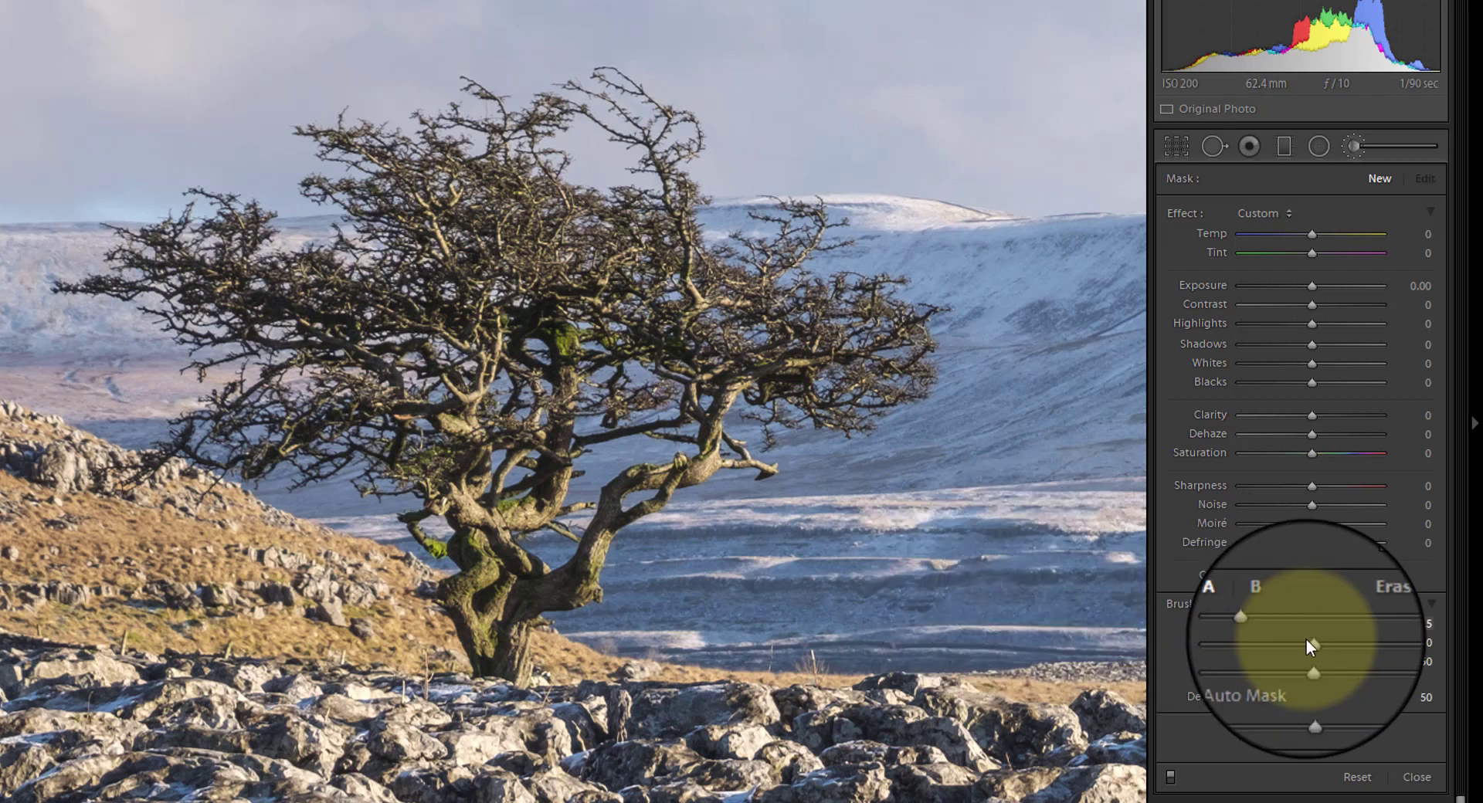
drag(1308, 642, 1239, 651)
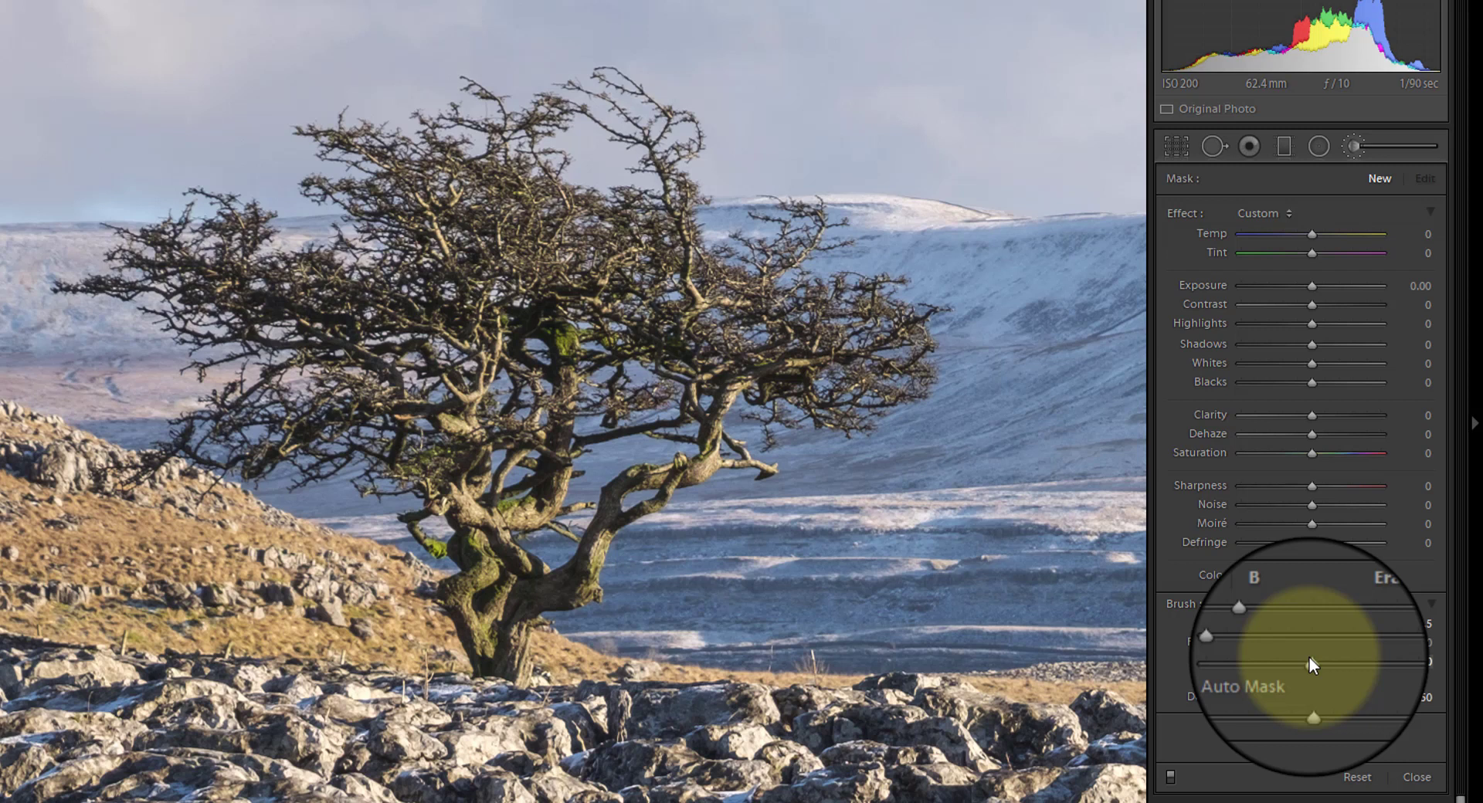
click(1310, 662)
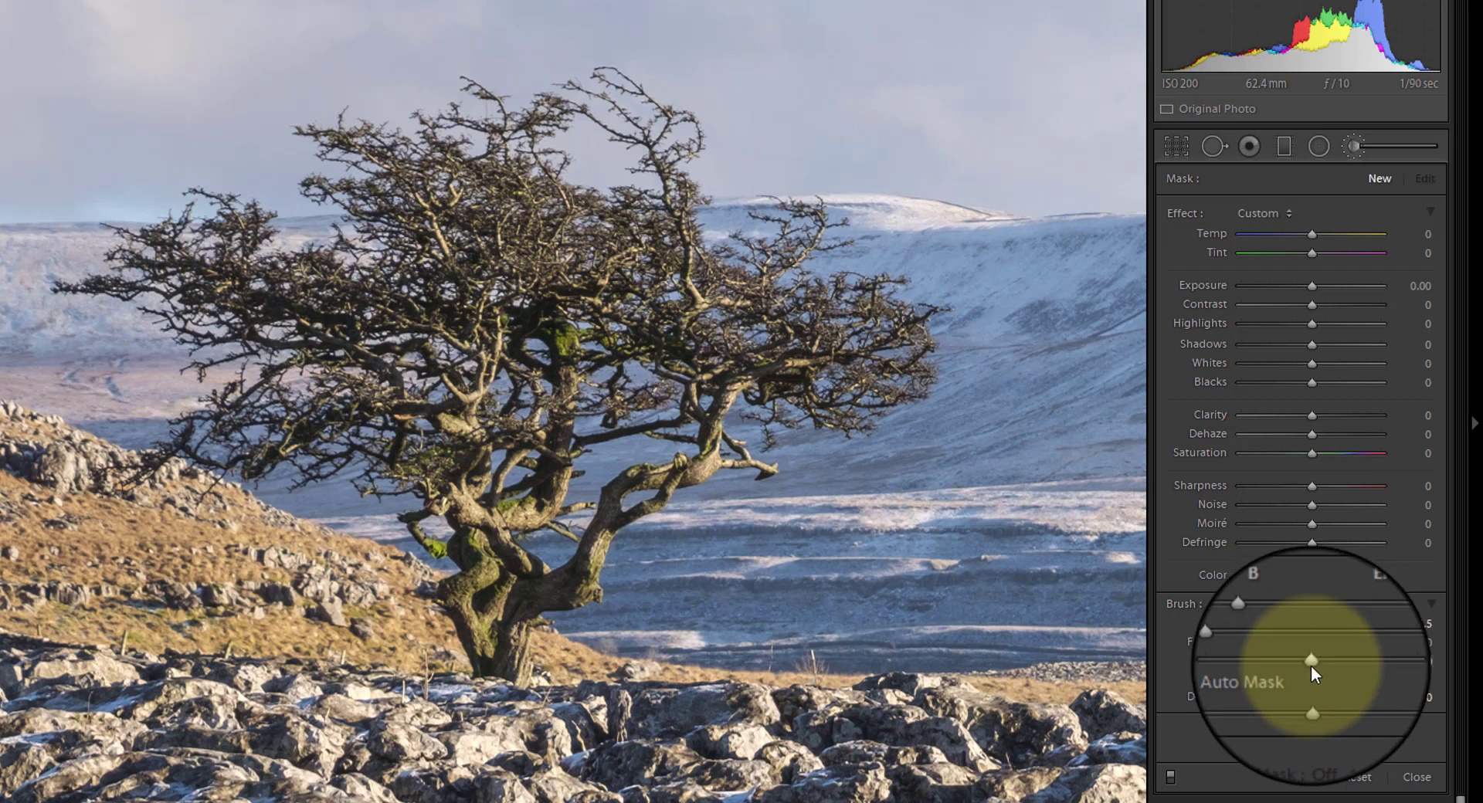
drag(1318, 663, 1388, 663)
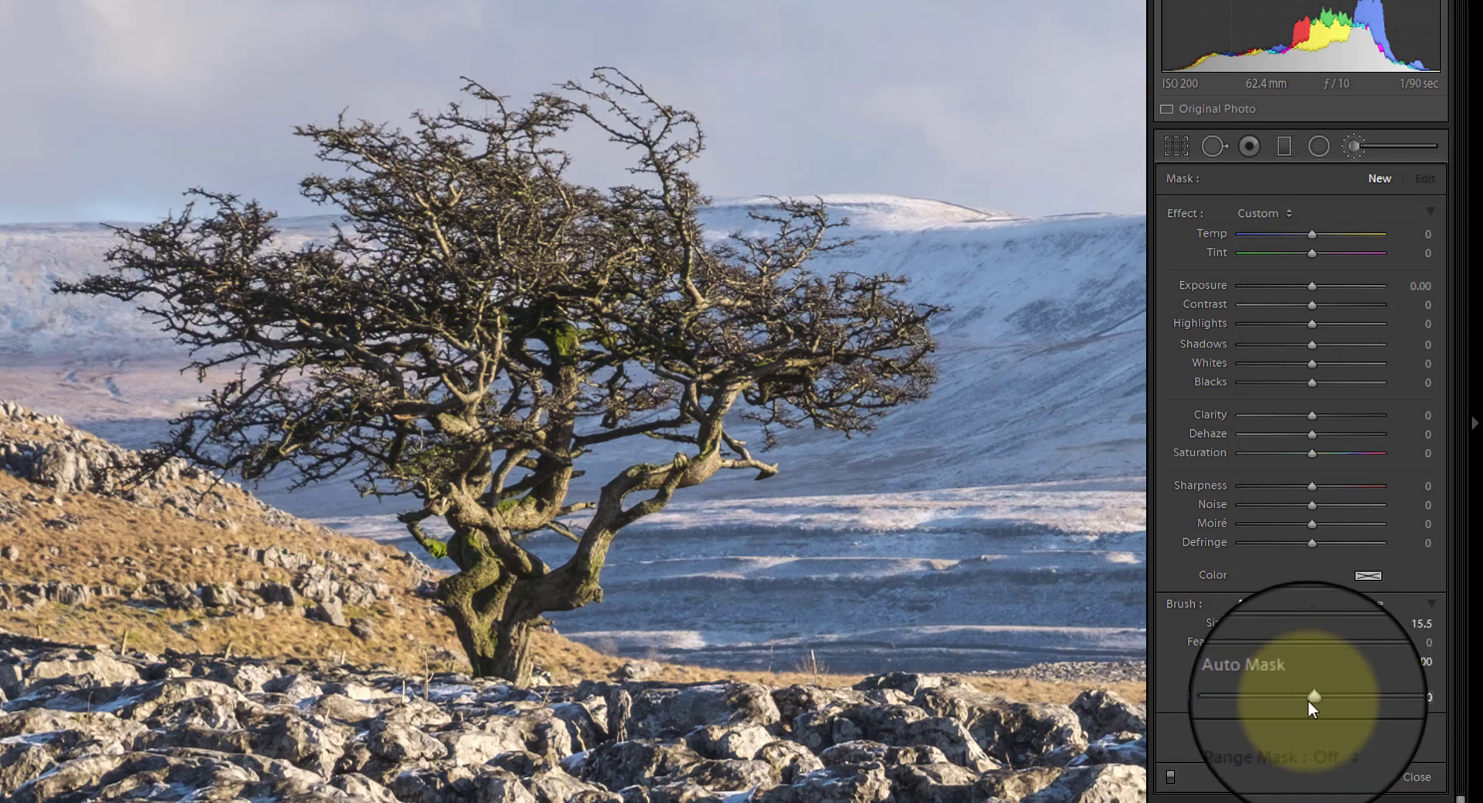
drag(1311, 697, 1425, 698)
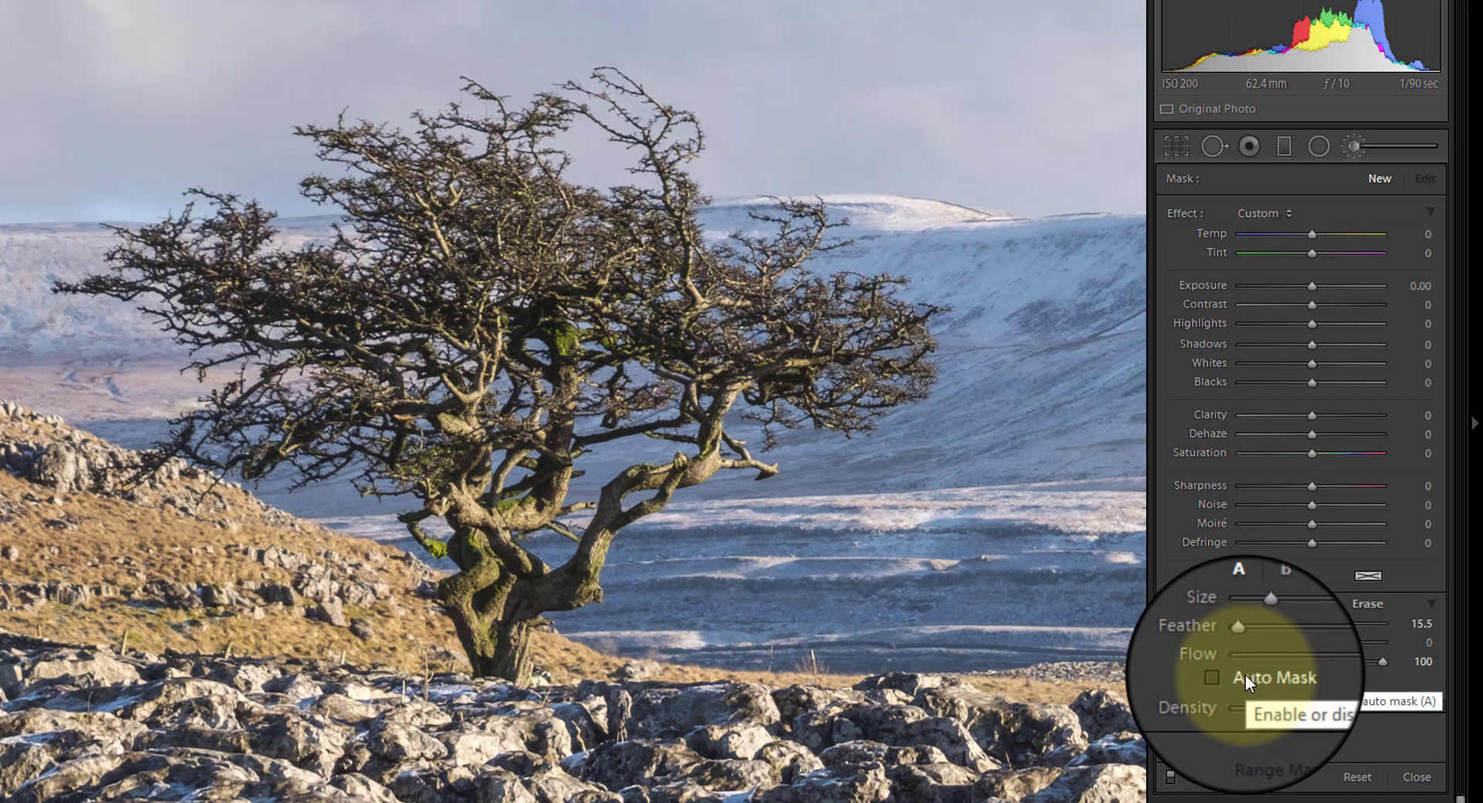
click(1221, 676)
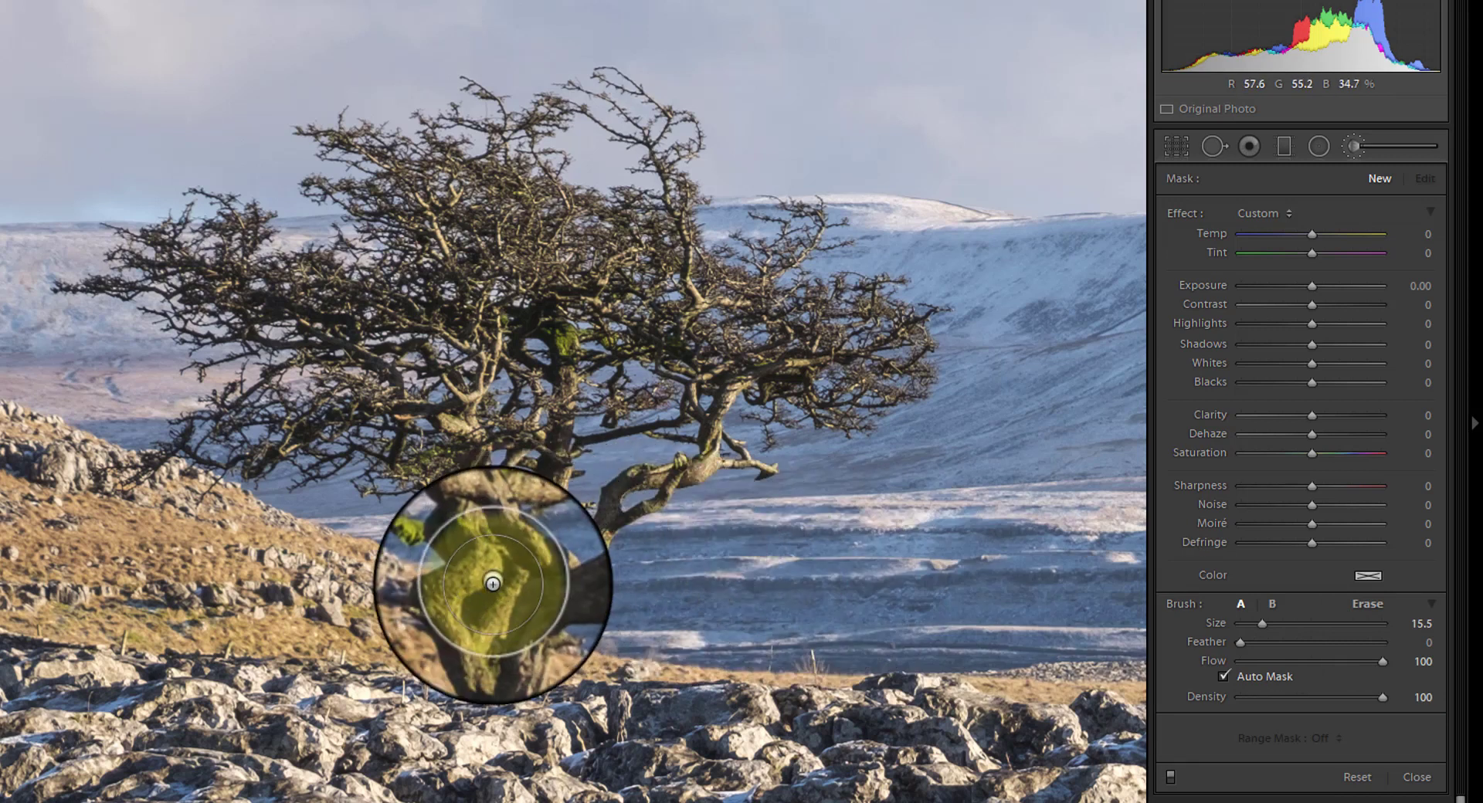
Paint the brush mask over the tree's trunk and central branches with the selected mask overlay shown
drag(499, 599, 501, 640)
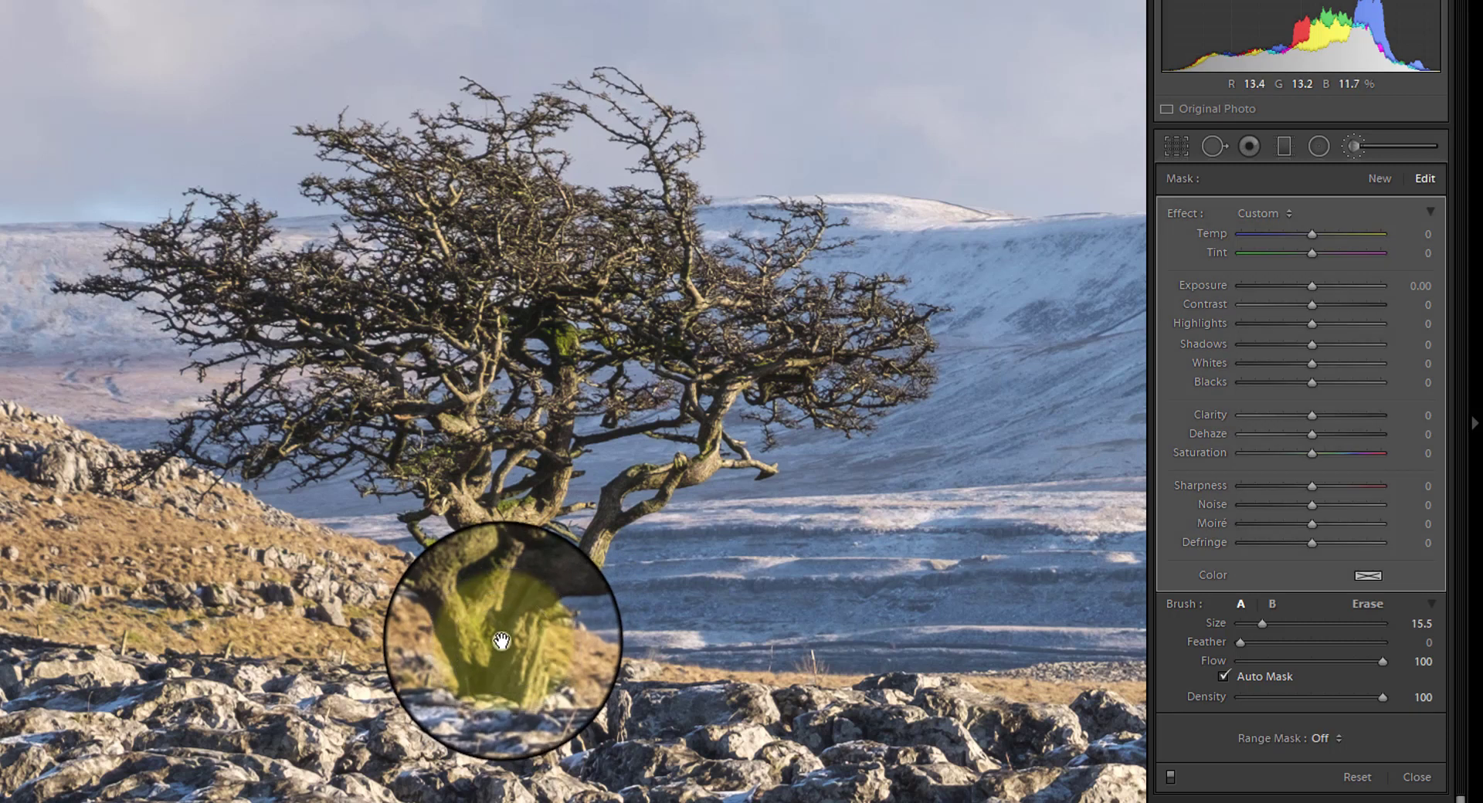
key(o)
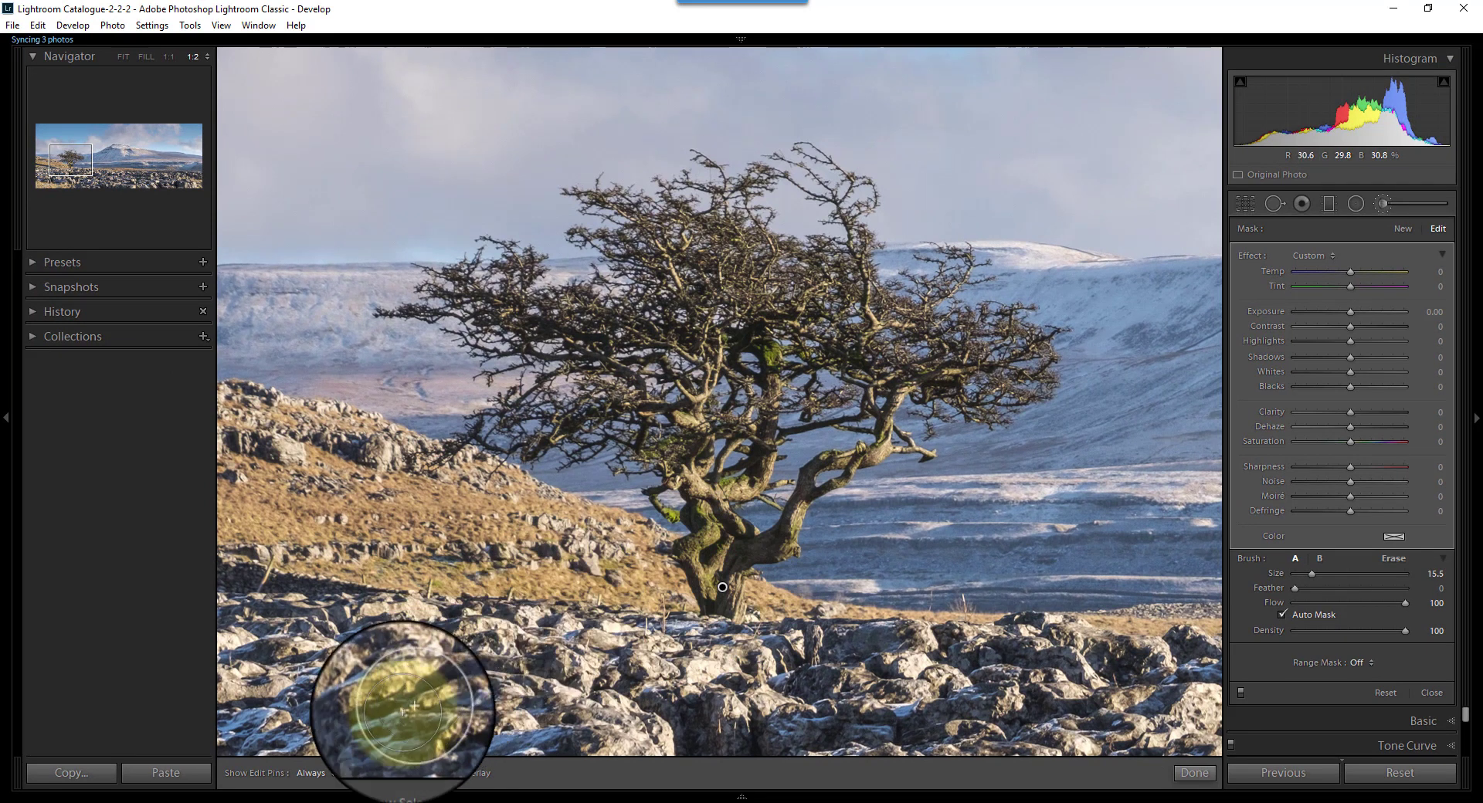
click(366, 775)
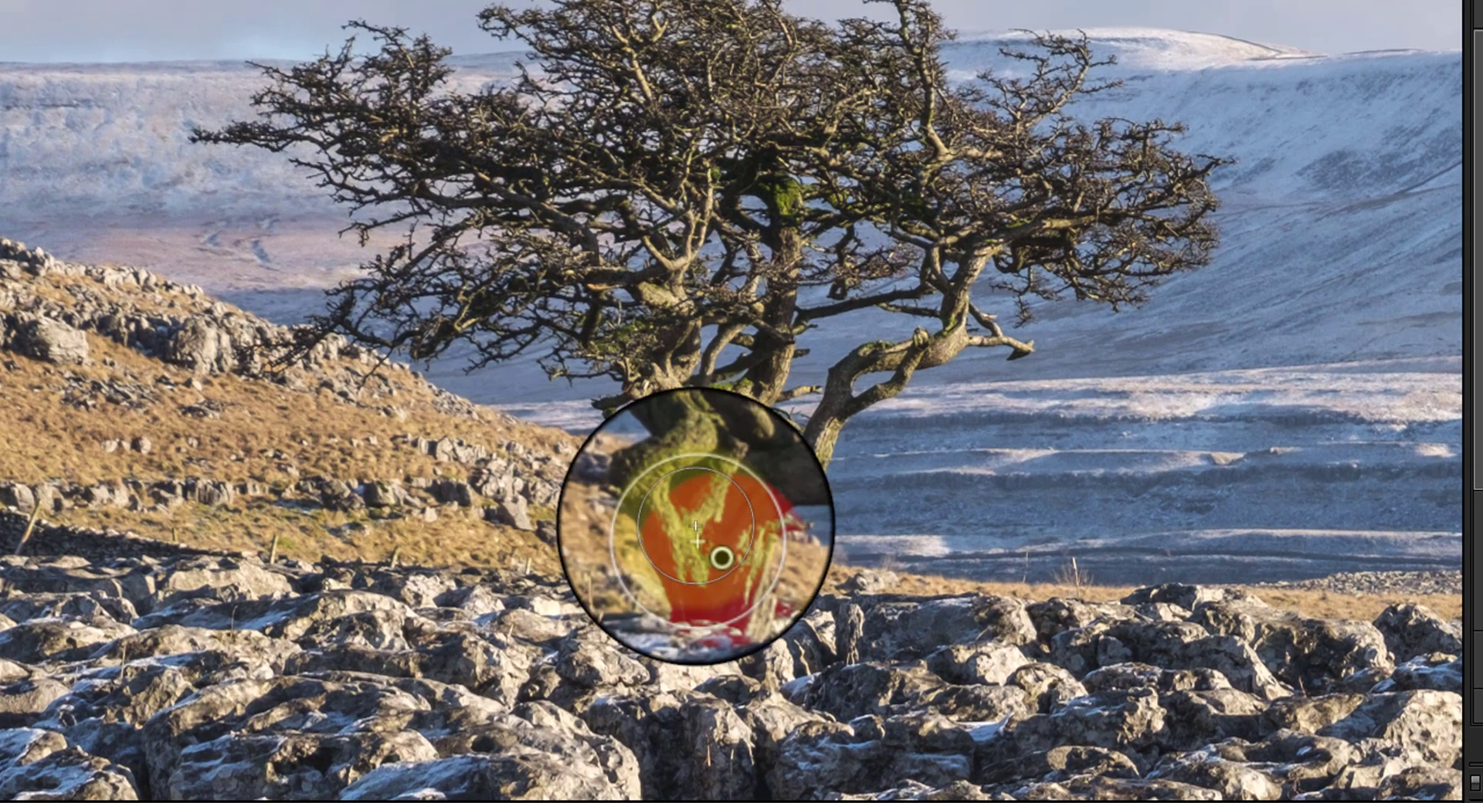
mouse_move(697, 497)
mouse_down()
mouse_move(745, 499)
mouse_move(739, 574)
mouse_move(689, 573)
mouse_move(680, 521)
mouse_up()
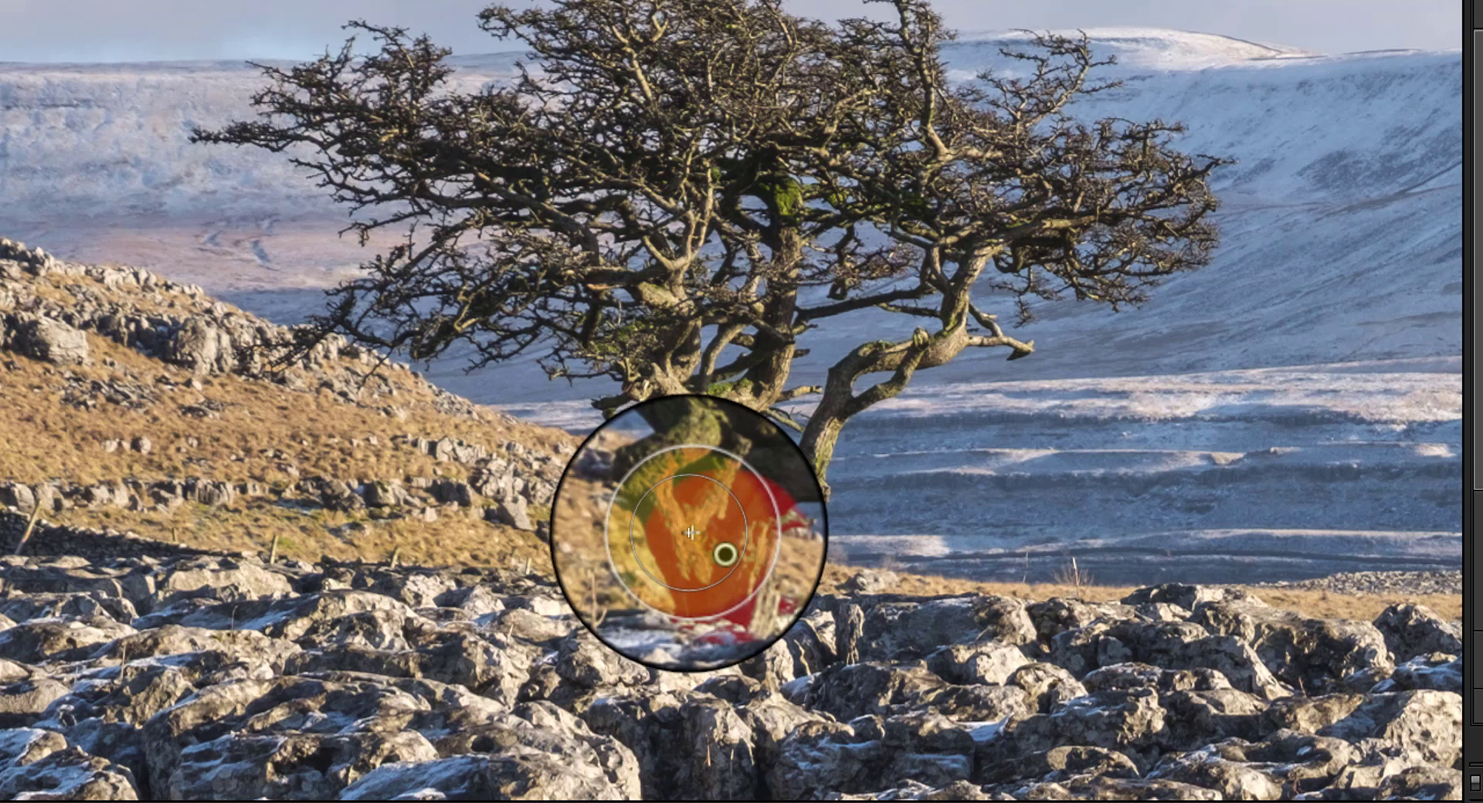
mouse_move(688, 532)
mouse_down()
mouse_move(696, 492)
mouse_move(706, 456)
mouse_move(676, 396)
mouse_move(698, 443)
mouse_move(669, 440)
mouse_move(755, 485)
mouse_move(730, 490)
mouse_move(719, 525)
mouse_move(738, 566)
mouse_move(717, 511)
mouse_move(708, 525)
mouse_move(709, 427)
mouse_move(657, 346)
mouse_move(669, 316)
mouse_move(655, 293)
mouse_move(675, 324)
mouse_move(665, 367)
mouse_move(623, 343)
mouse_move(666, 353)
mouse_move(790, 451)
mouse_move(710, 506)
mouse_move(637, 444)
mouse_move(749, 423)
mouse_move(820, 531)
mouse_move(691, 496)
mouse_move(620, 504)
mouse_move(727, 497)
mouse_move(720, 508)
mouse_move(761, 513)
mouse_move(813, 466)
mouse_up()
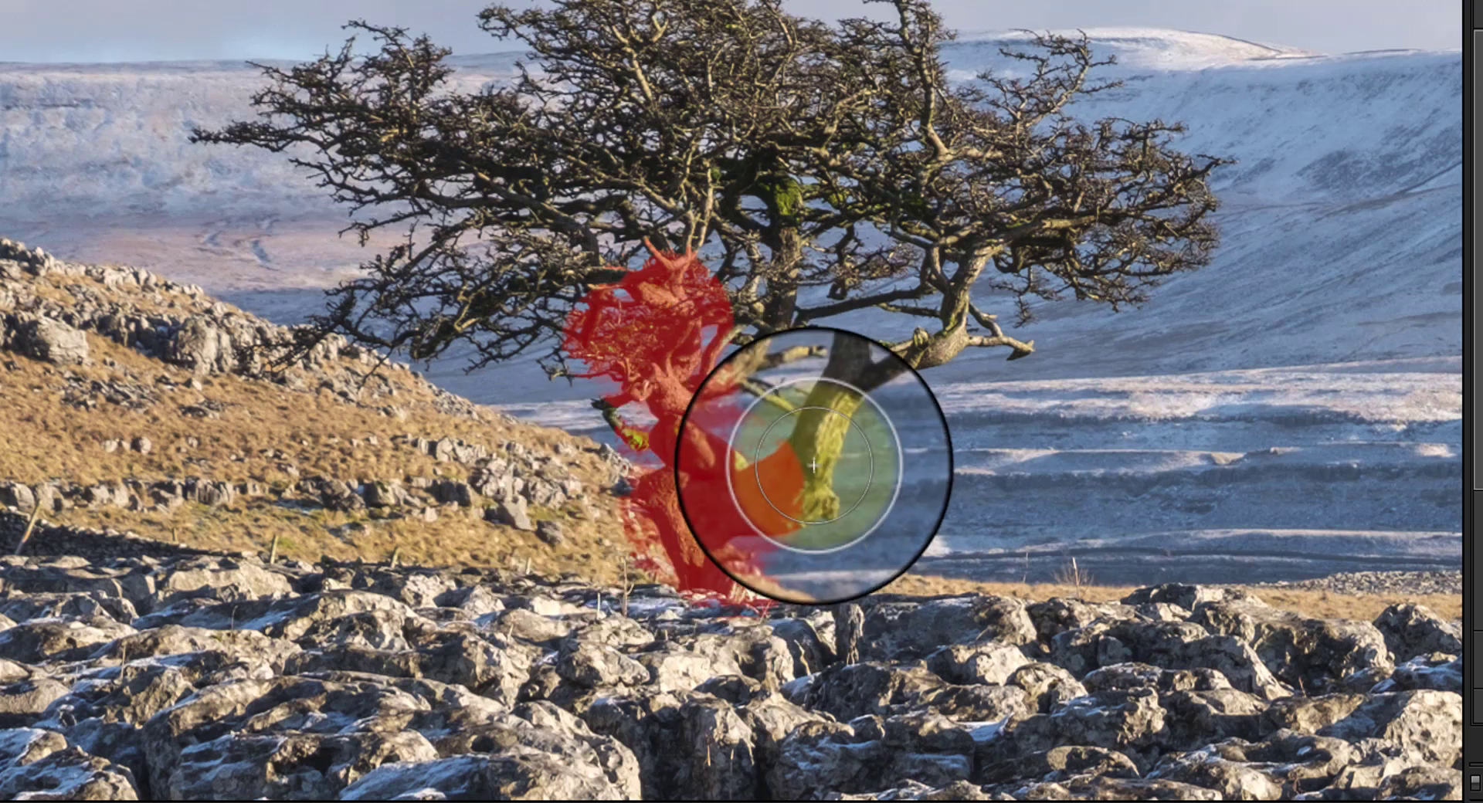
mouse_move(777, 102)
mouse_down()
mouse_move(788, 209)
mouse_move(774, 359)
mouse_up()
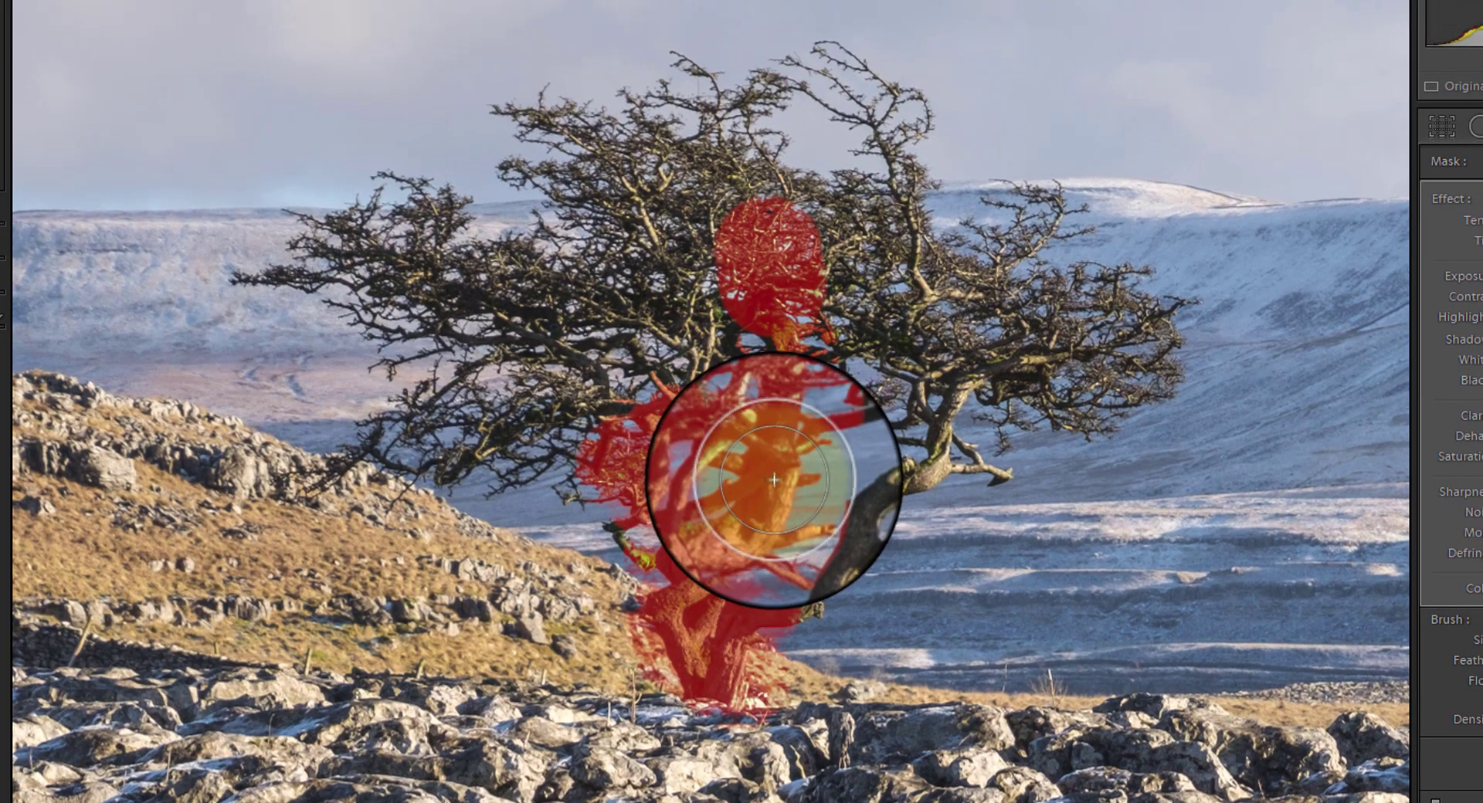
drag(773, 480, 775, 470)
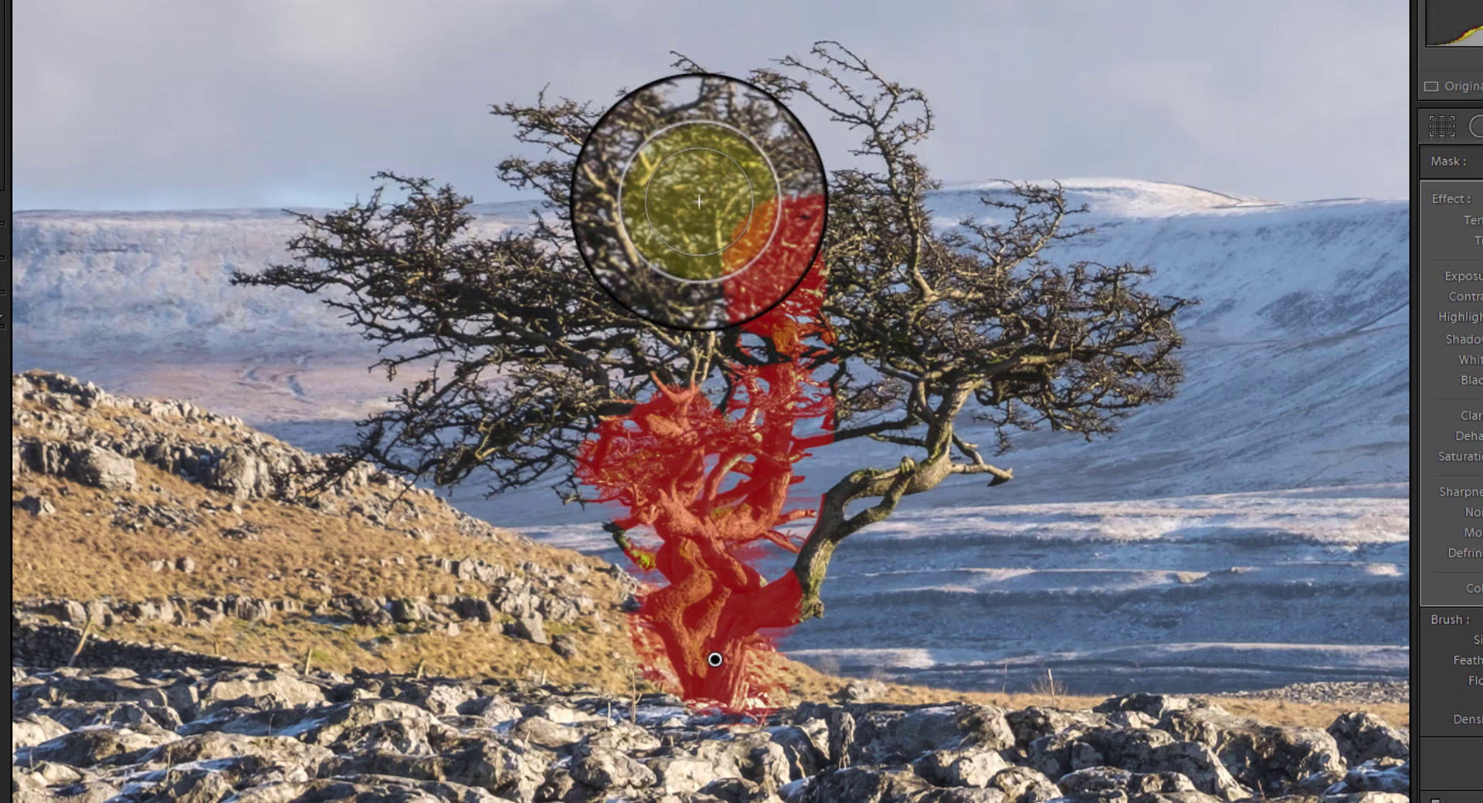
Extend the mask over all the outer branches of the tree using a larger brush
scroll(687, 199, up, 5)
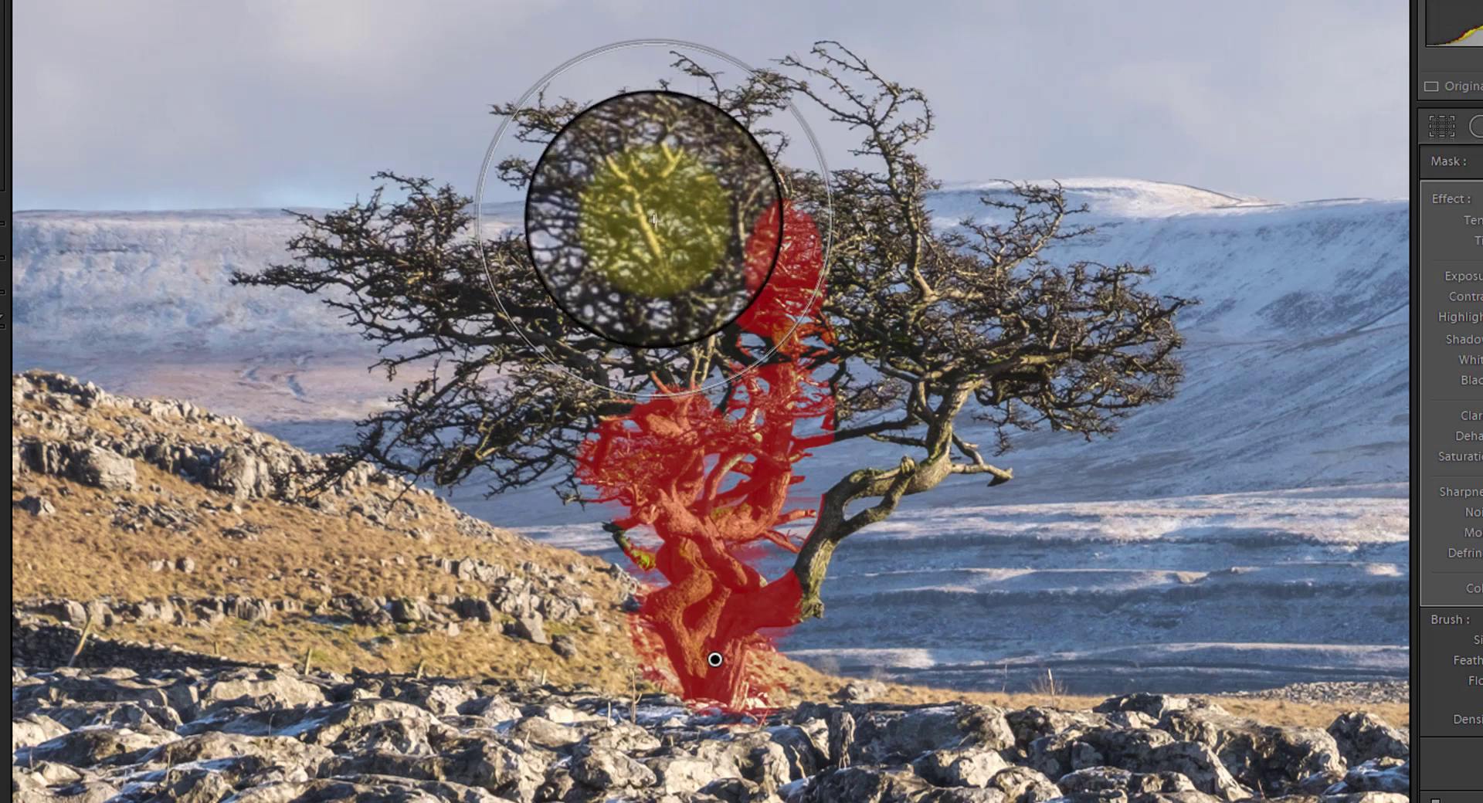
click(620, 196)
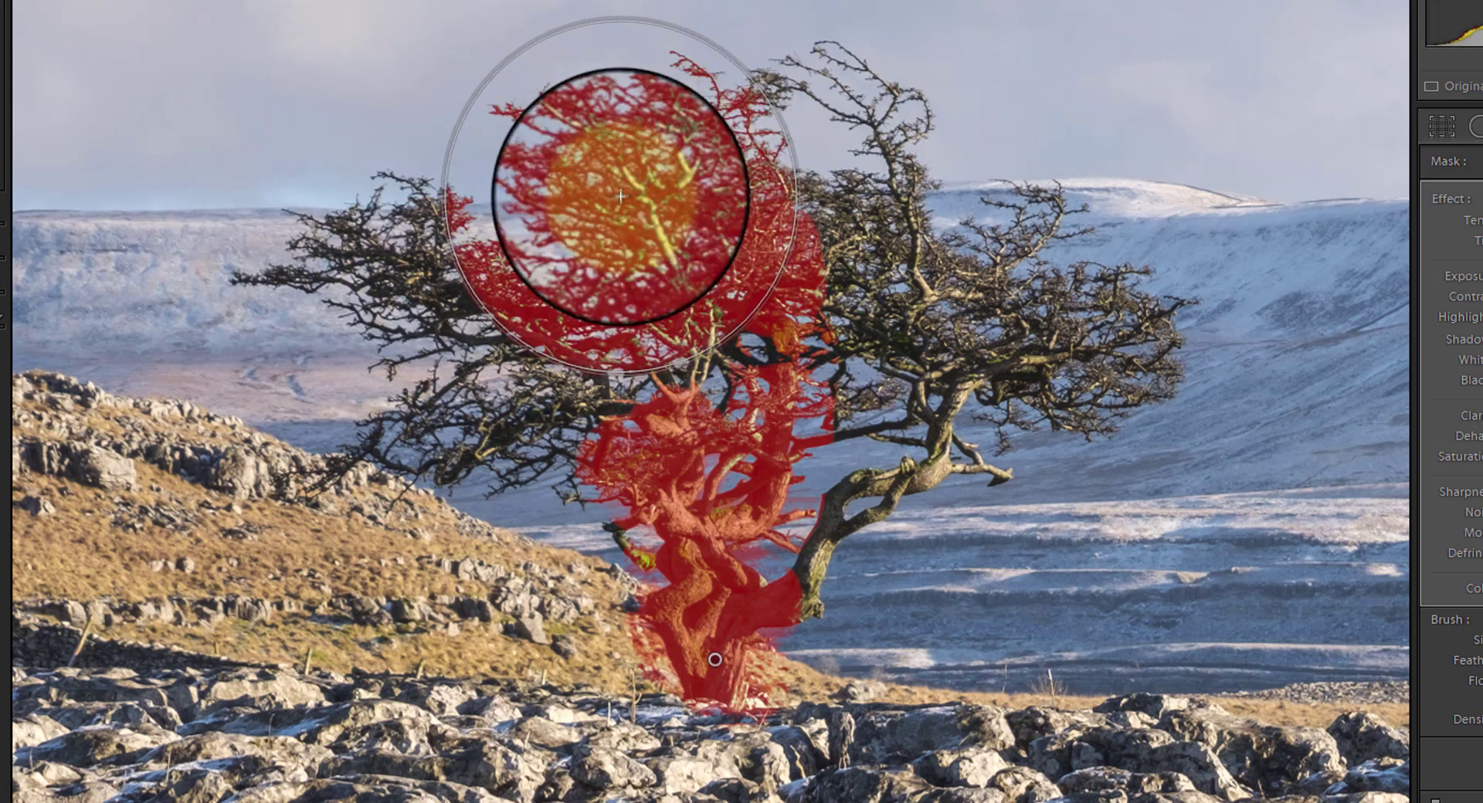
mouse_move(620, 196)
mouse_down()
mouse_move(646, 212)
mouse_move(611, 118)
mouse_move(879, 300)
mouse_move(858, 314)
mouse_move(844, 310)
mouse_move(879, 288)
mouse_move(909, 213)
mouse_move(892, 154)
mouse_move(878, 182)
mouse_move(890, 173)
mouse_move(919, 282)
mouse_move(960, 325)
mouse_move(964, 359)
mouse_move(1035, 343)
mouse_move(1088, 354)
mouse_move(986, 363)
mouse_move(963, 394)
mouse_move(967, 312)
mouse_move(948, 292)
mouse_move(897, 258)
mouse_move(827, 281)
mouse_move(744, 358)
mouse_move(832, 503)
mouse_move(758, 510)
mouse_move(818, 553)
mouse_up()
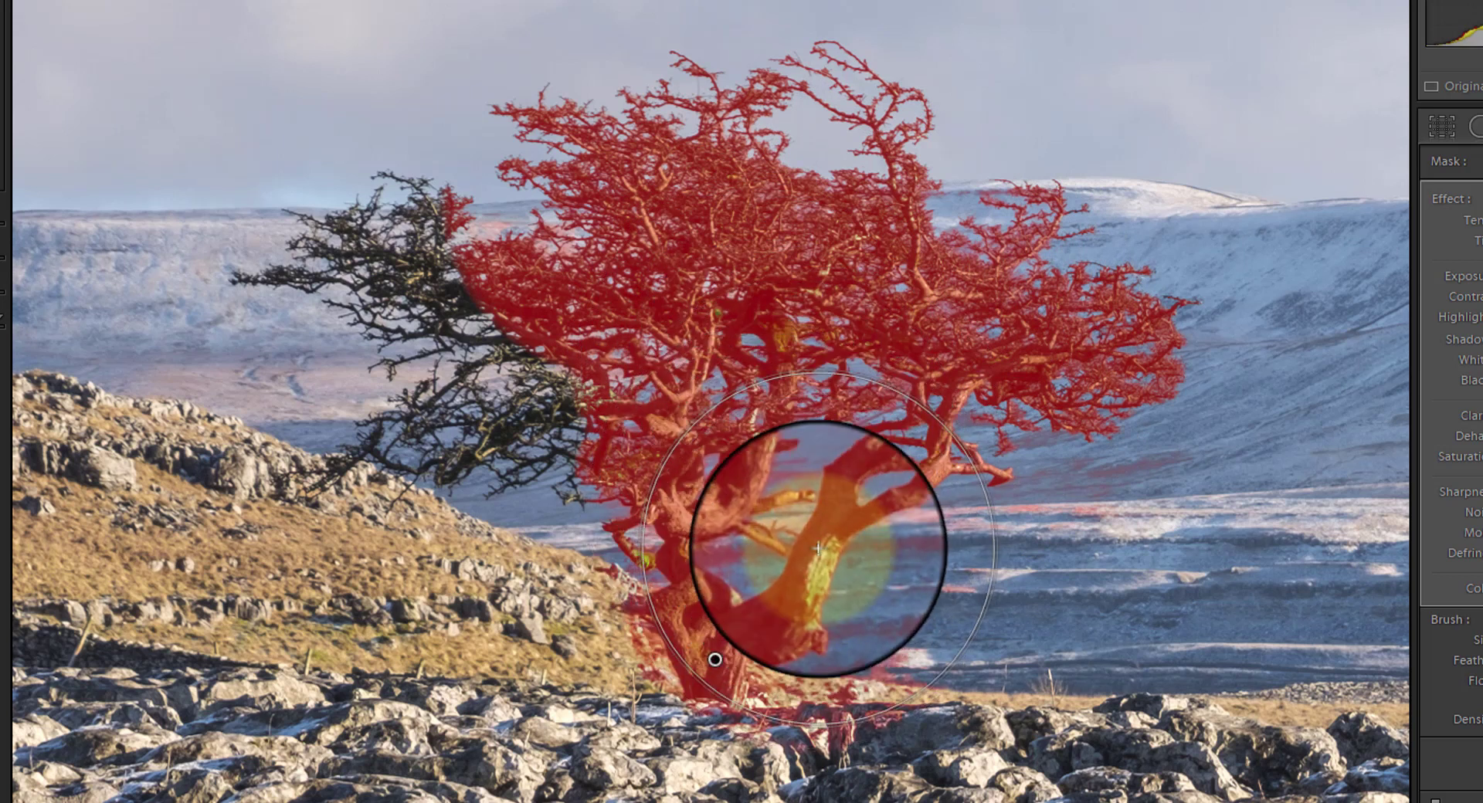
mouse_move(570, 315)
mouse_down()
mouse_move(565, 399)
mouse_move(414, 265)
mouse_move(431, 294)
mouse_move(425, 390)
mouse_move(433, 361)
mouse_move(378, 454)
mouse_move(967, 466)
mouse_move(484, 467)
mouse_move(480, 441)
mouse_move(718, 513)
mouse_move(639, 556)
mouse_up()
scroll(639, 556, down, 3)
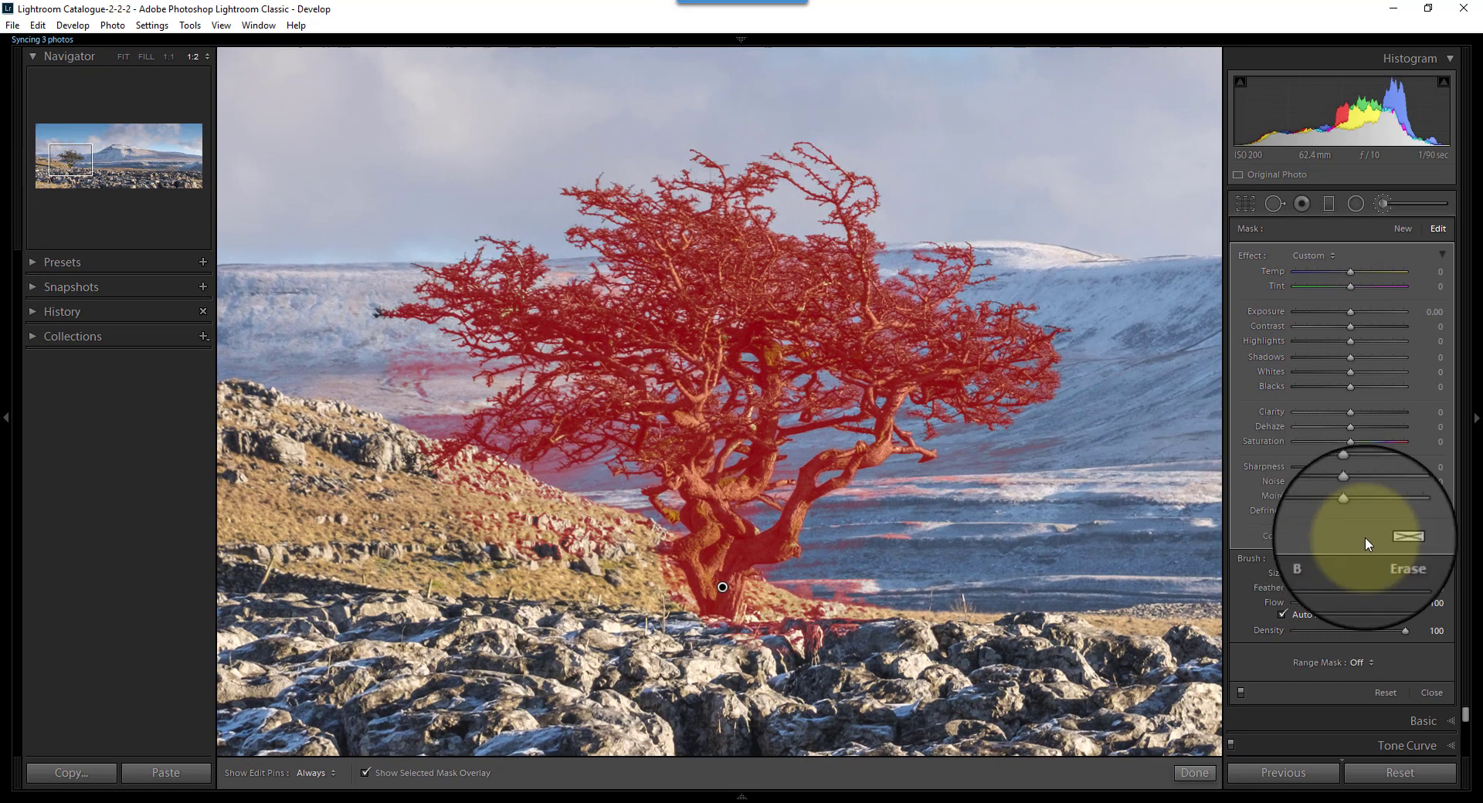
Erase the mask spill on the background beside the trunk with a size 11 eraser and the edit pins hidden
click(1392, 558)
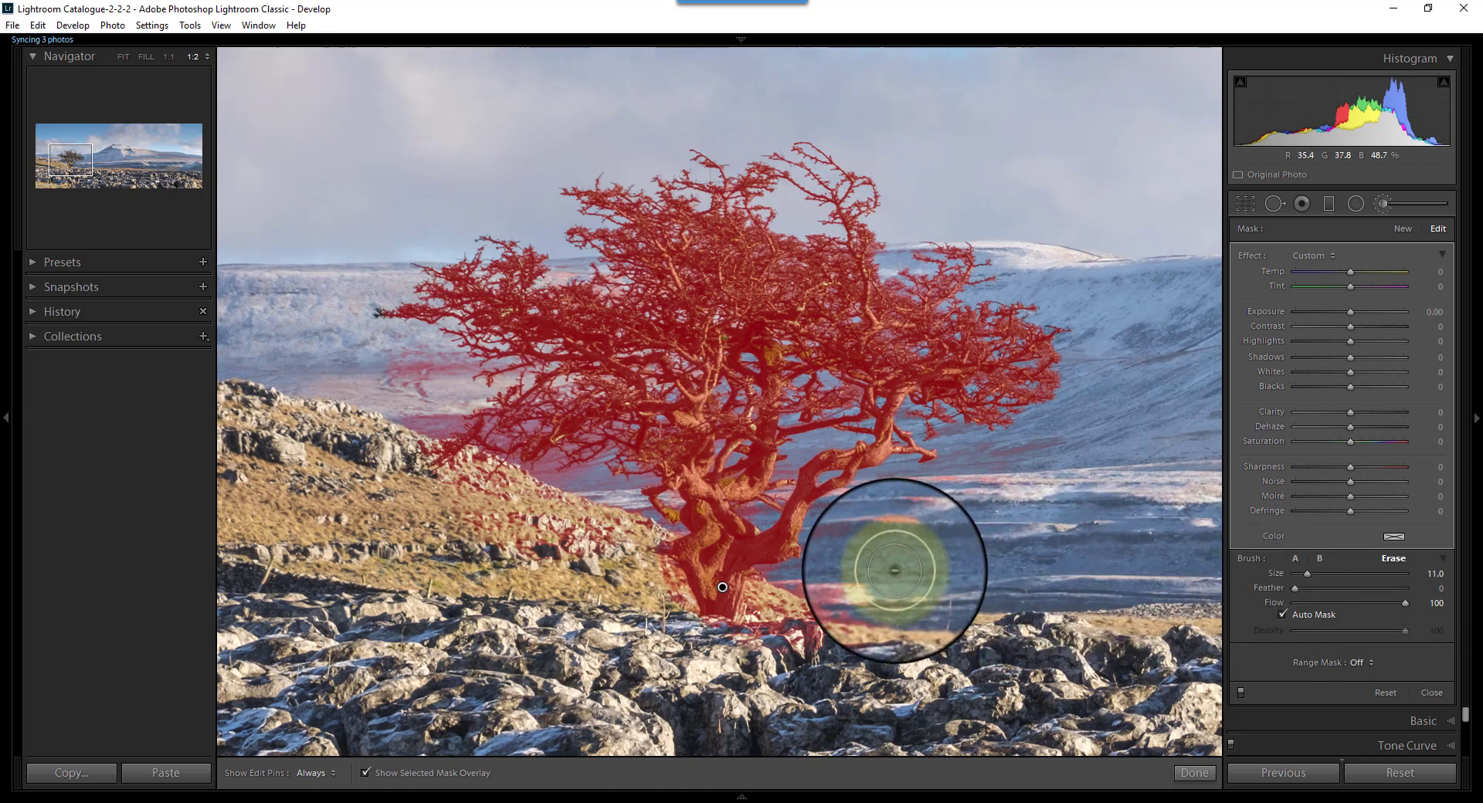
key(h)
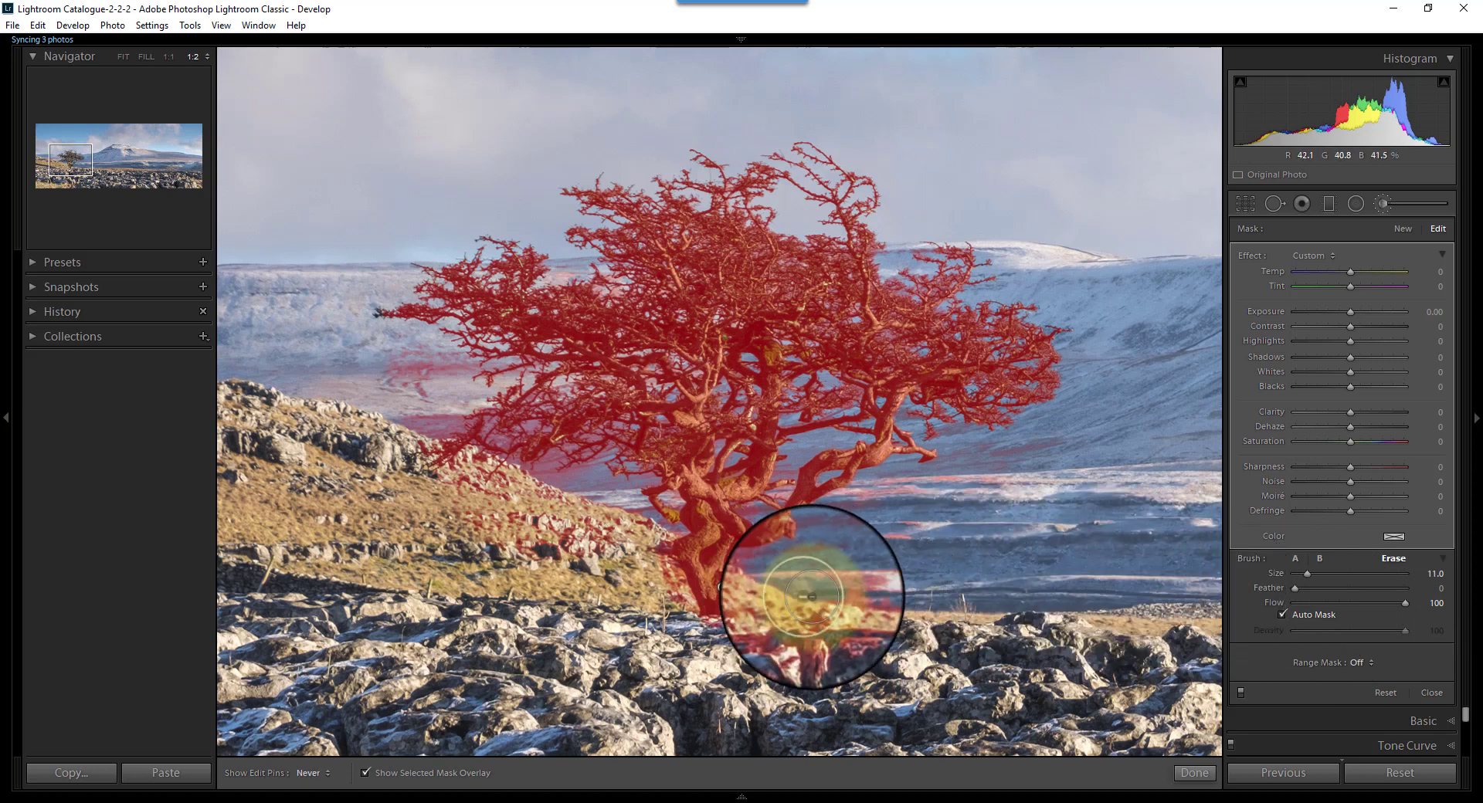
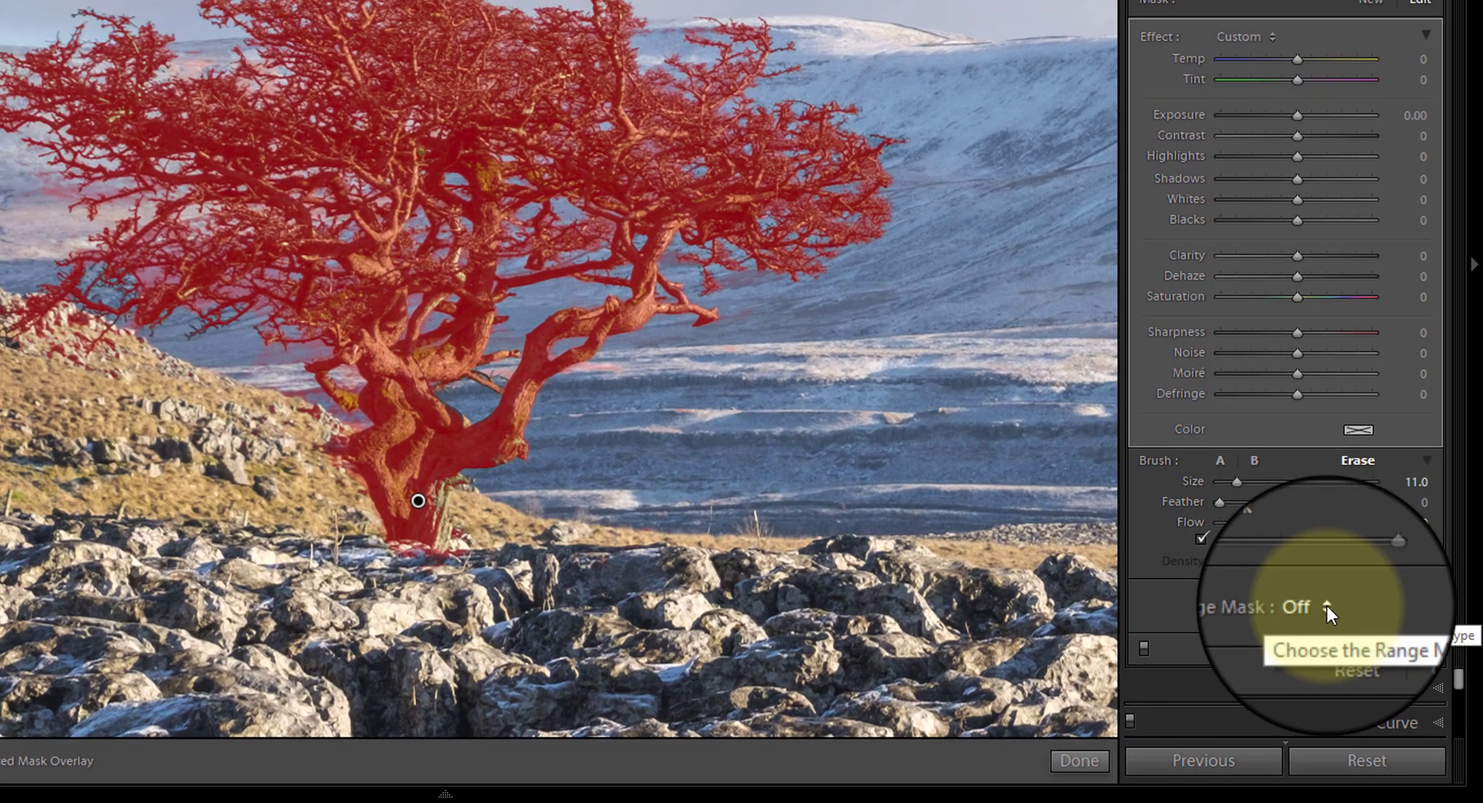
Refine the mask with a Color range mask sampled from four areas of the trunk and branches, with the amount at 53
click(1370, 662)
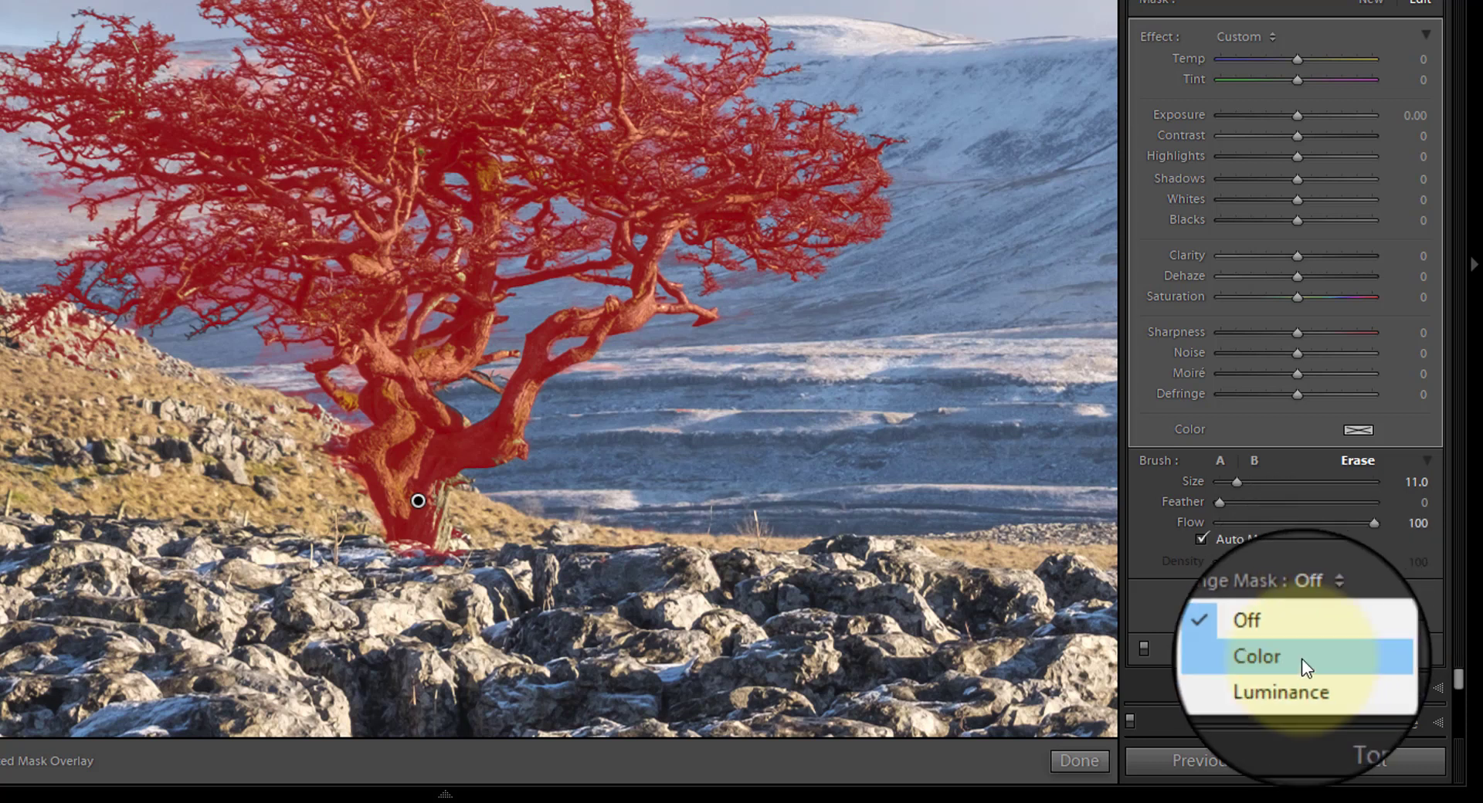
click(1271, 667)
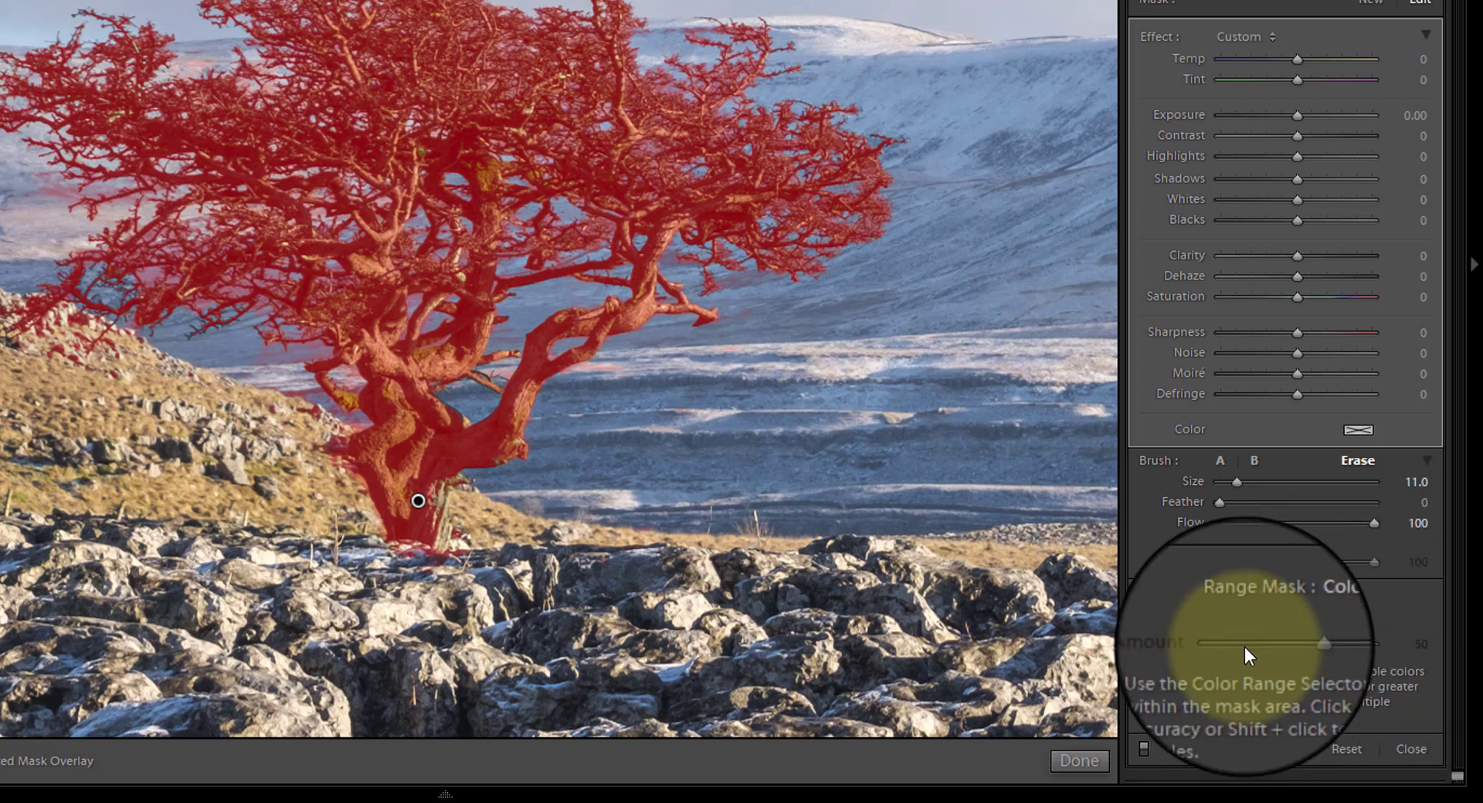
click(1152, 613)
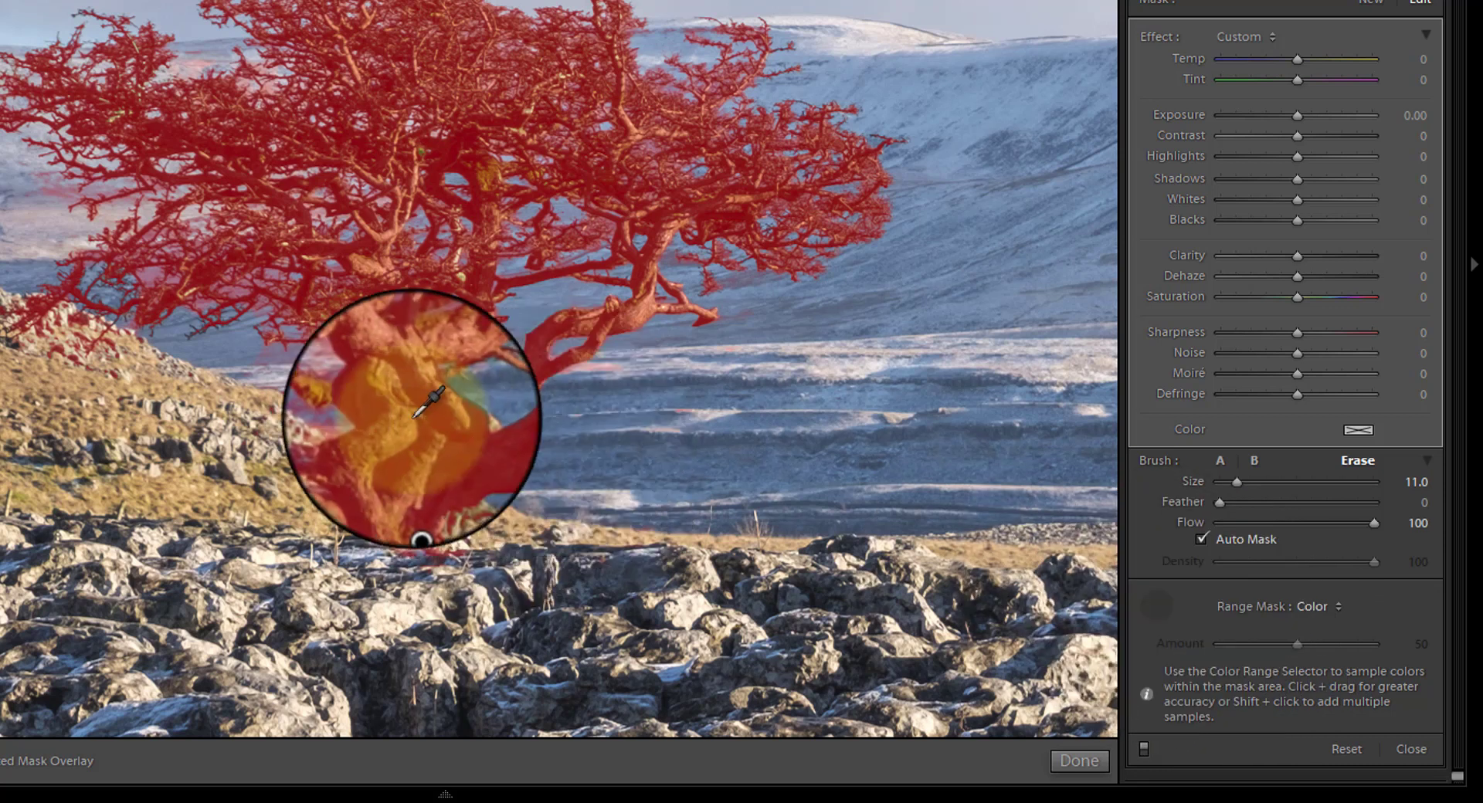
drag(384, 399, 444, 460)
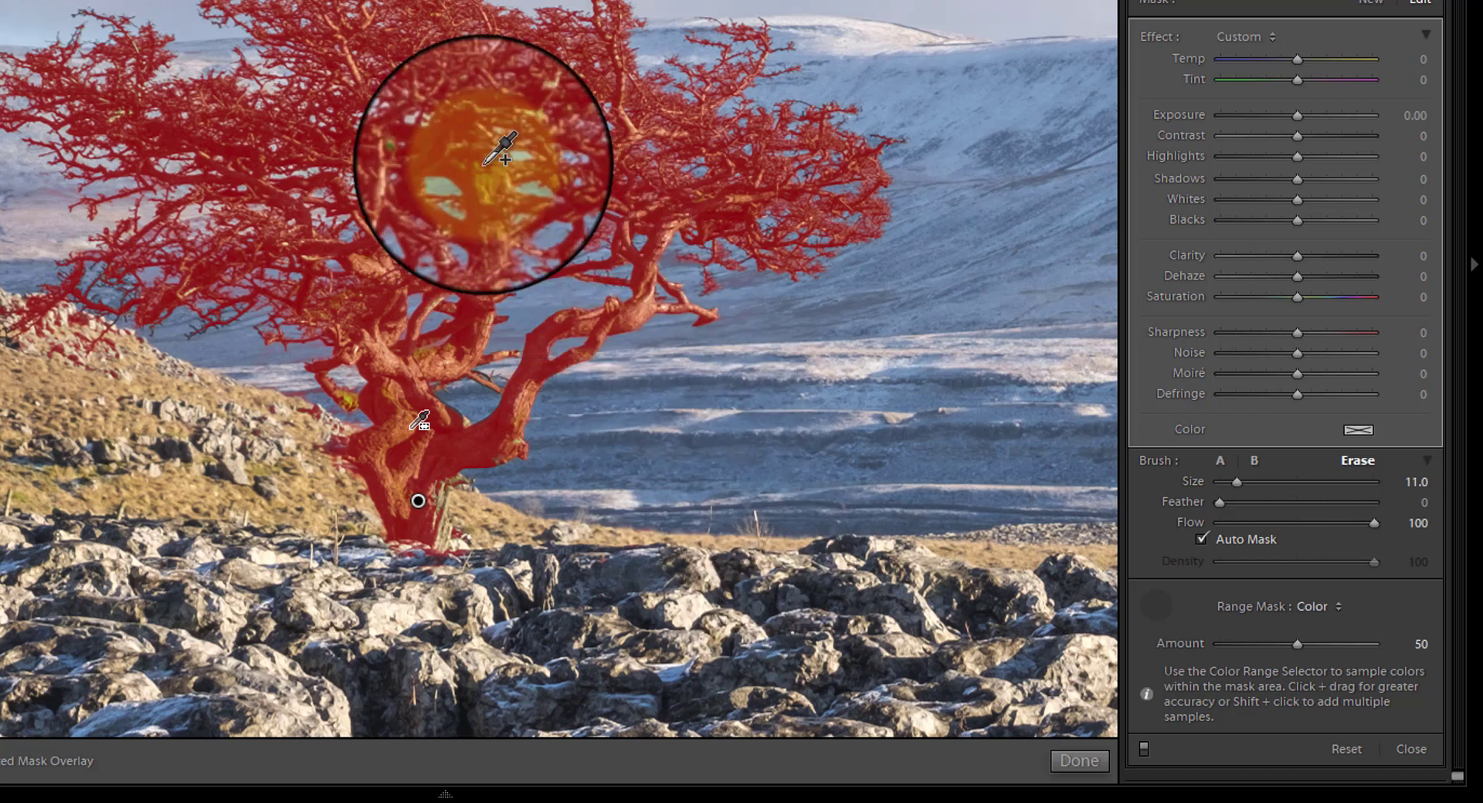
drag(499, 159, 504, 164)
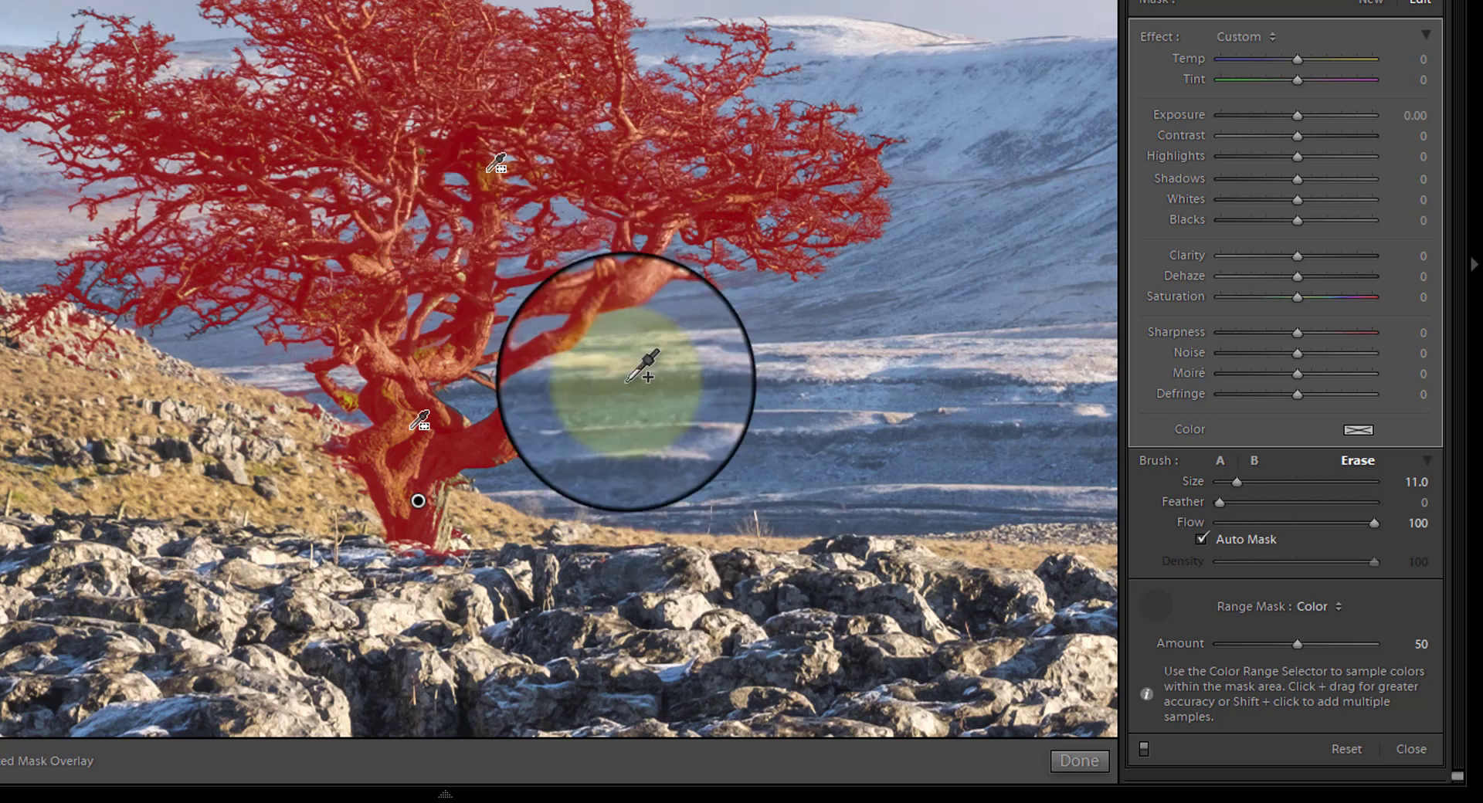
shift+click(510, 431)
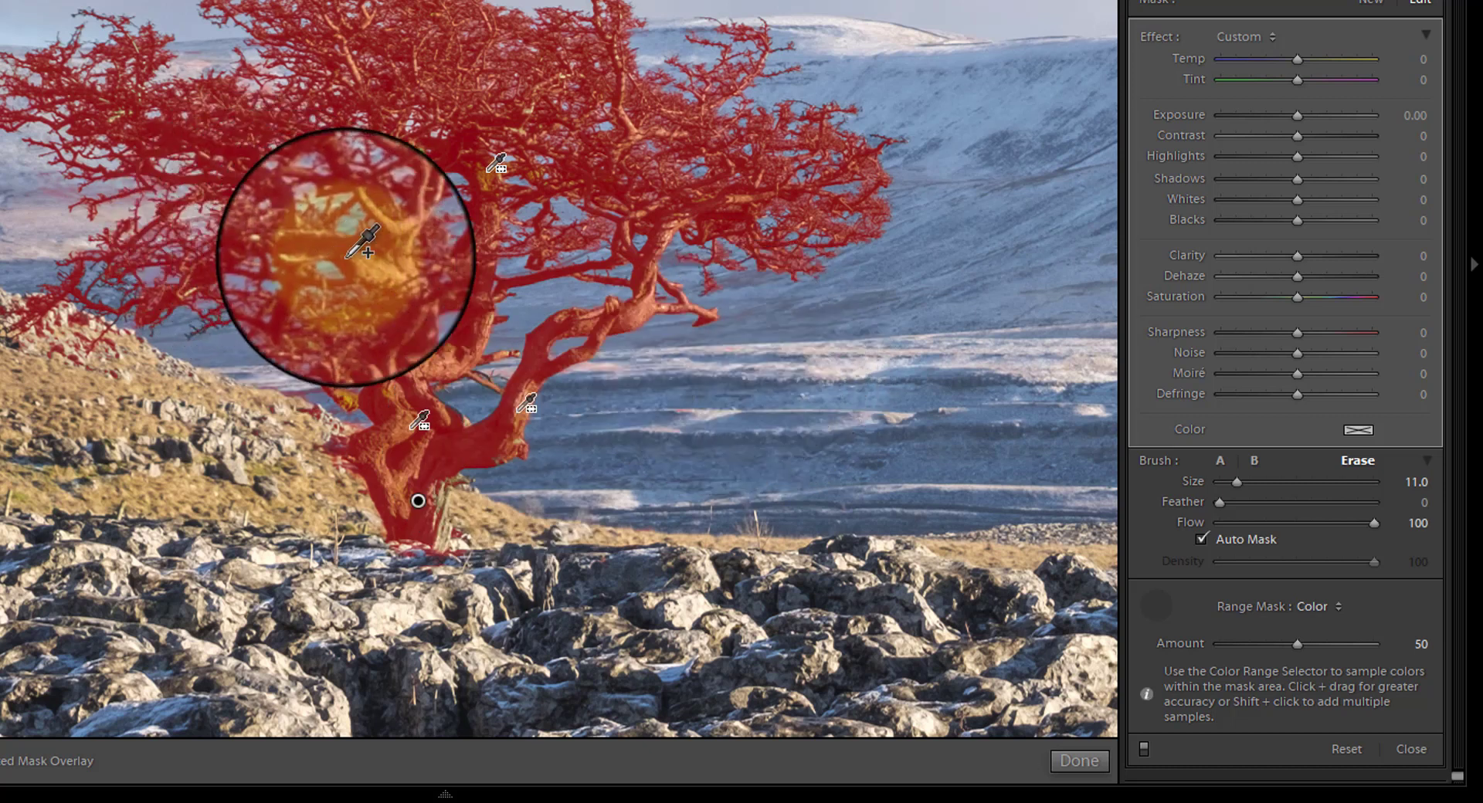
drag(371, 261, 390, 294)
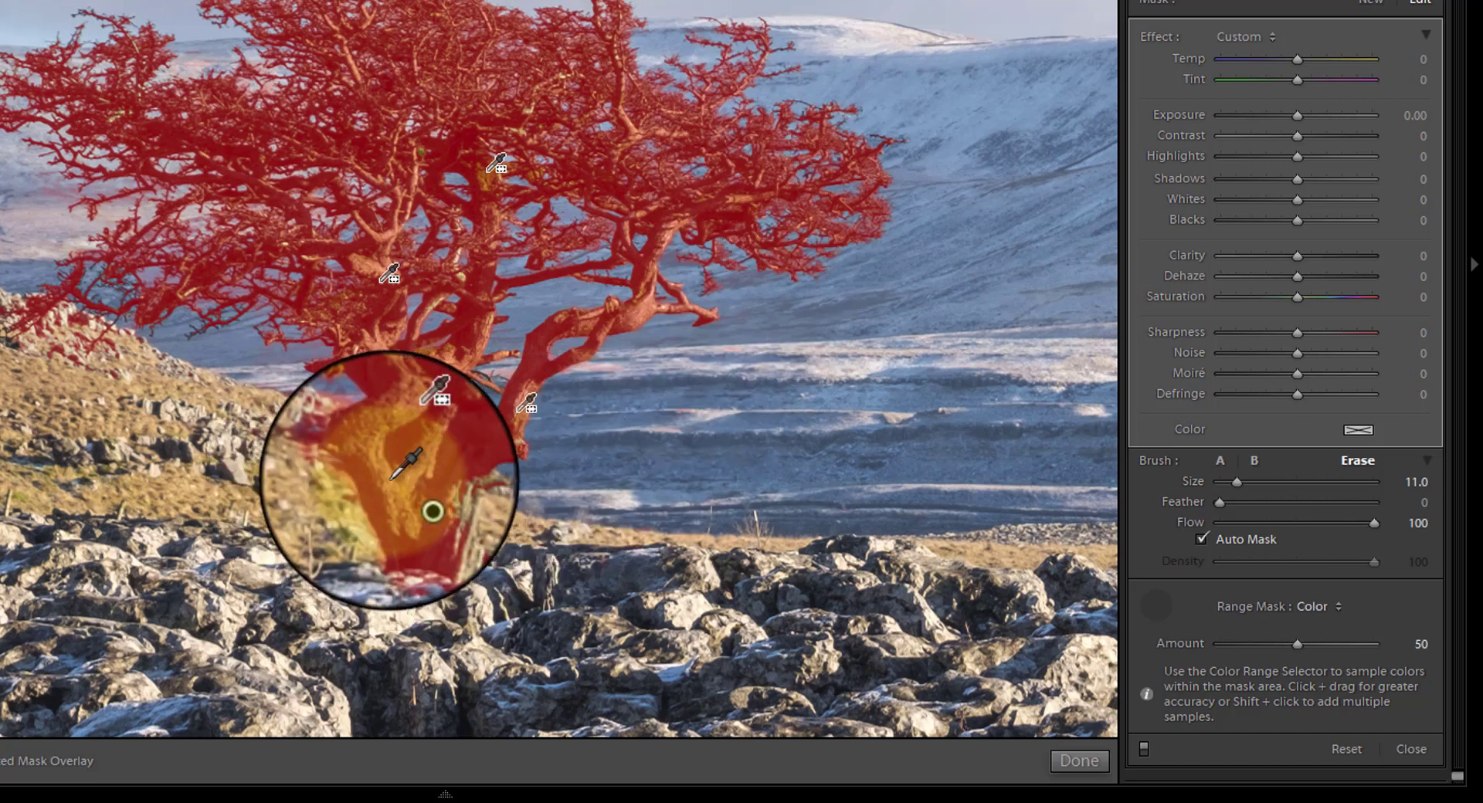
drag(1297, 646, 1179, 651)
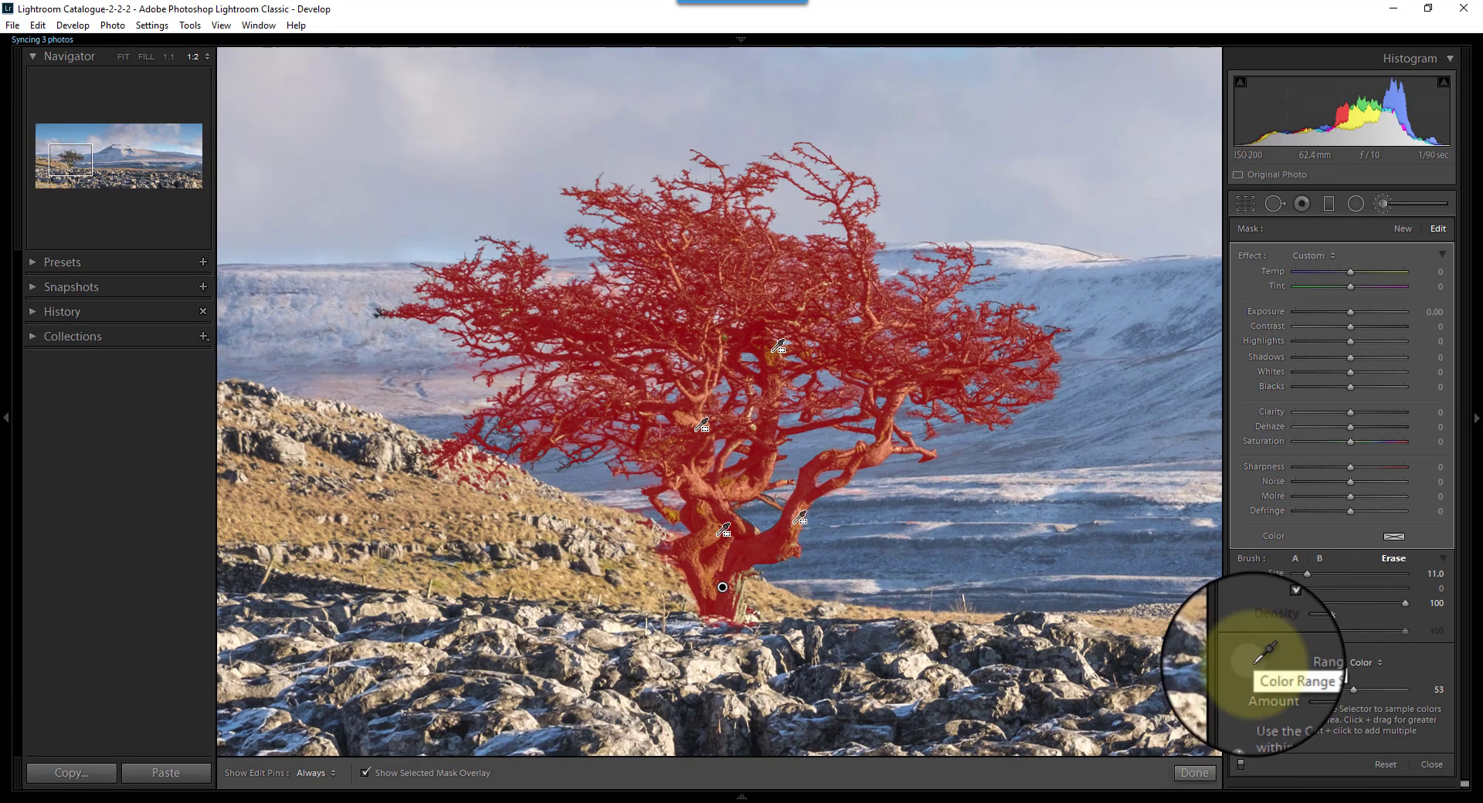
click(1253, 664)
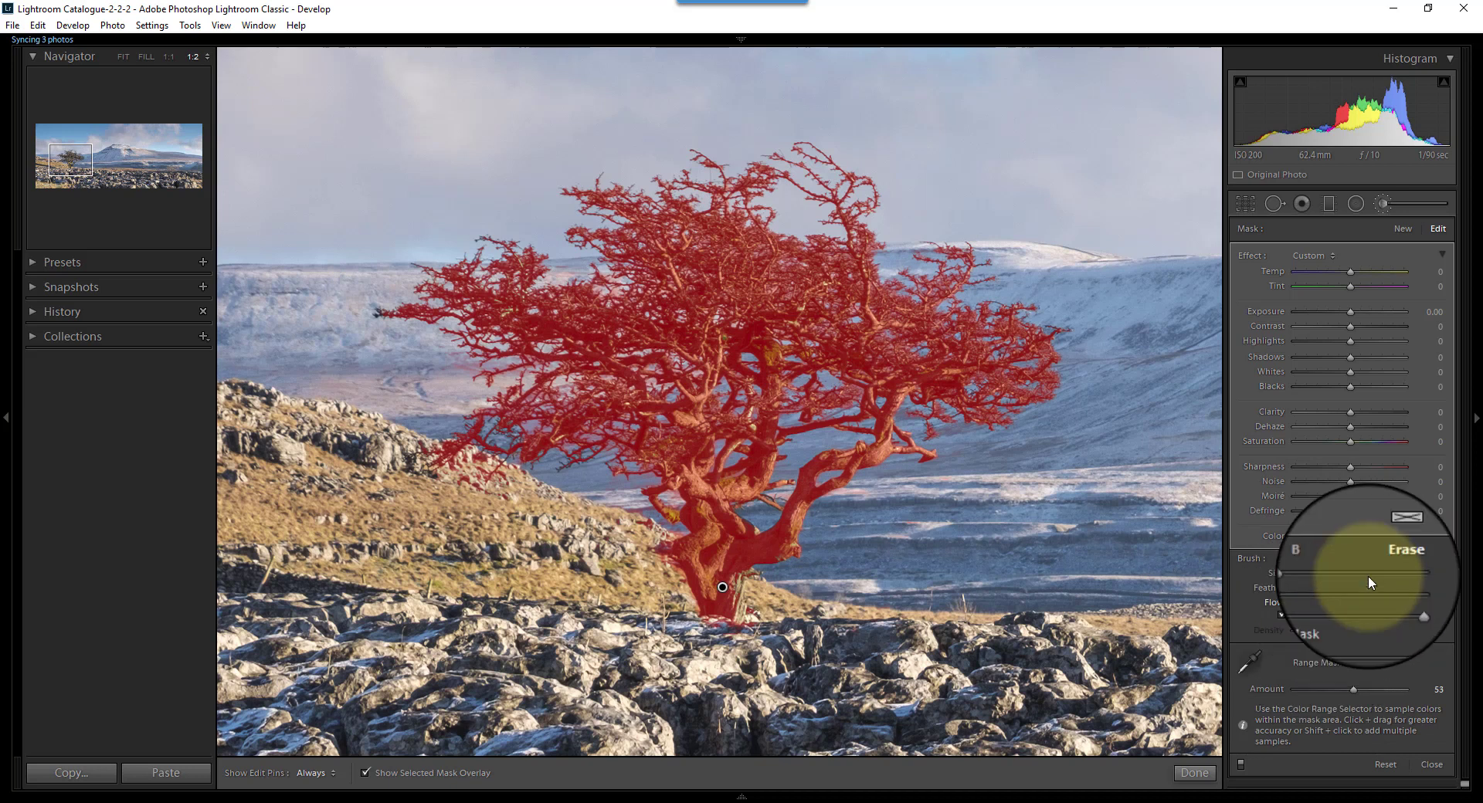
Hide the mask overlay and set the tree's exposure to 0.37, contrast 36, shadows 32, clarity 26, saturation 15 and sharpness 22
click(365, 774)
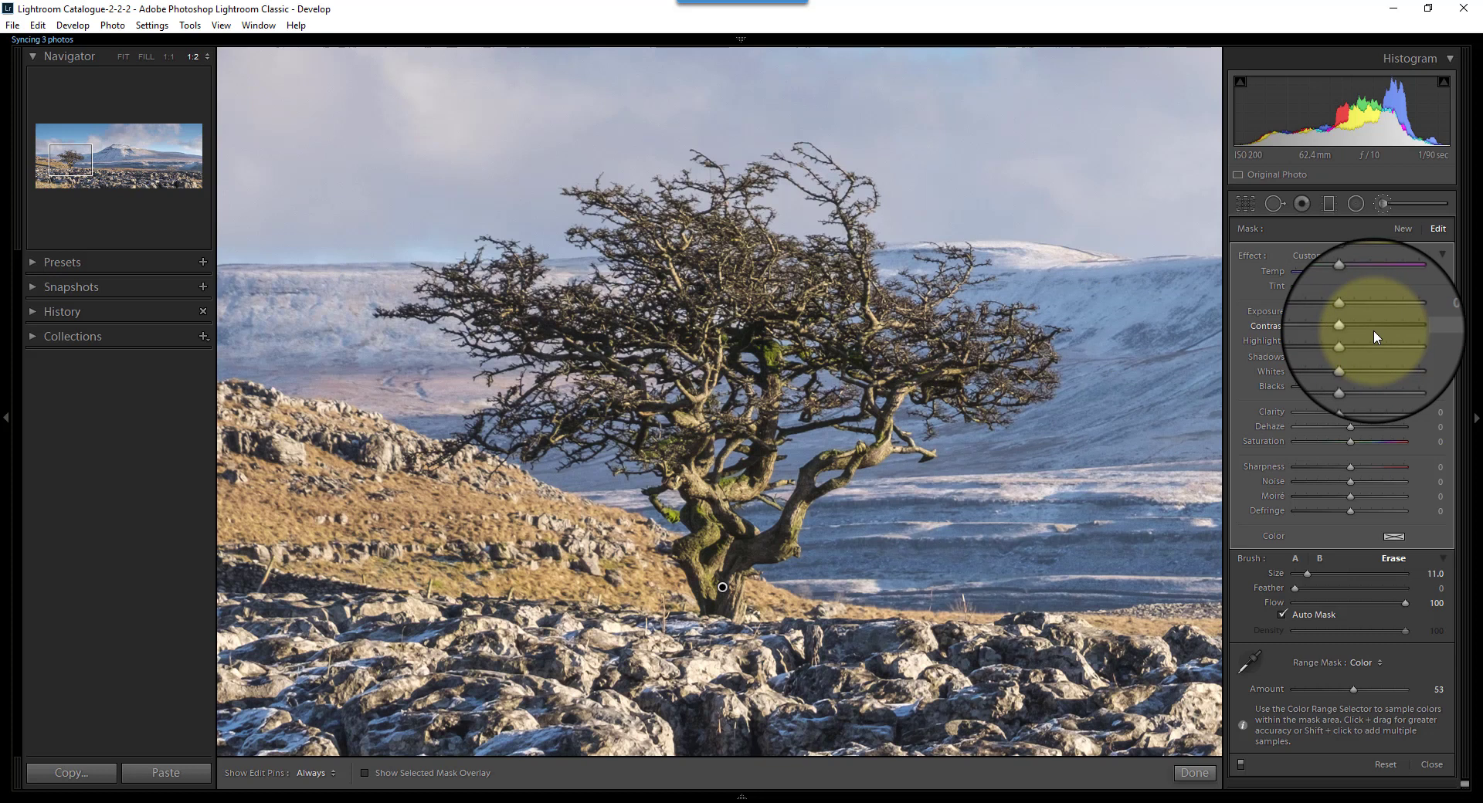
drag(1350, 311, 1355, 312)
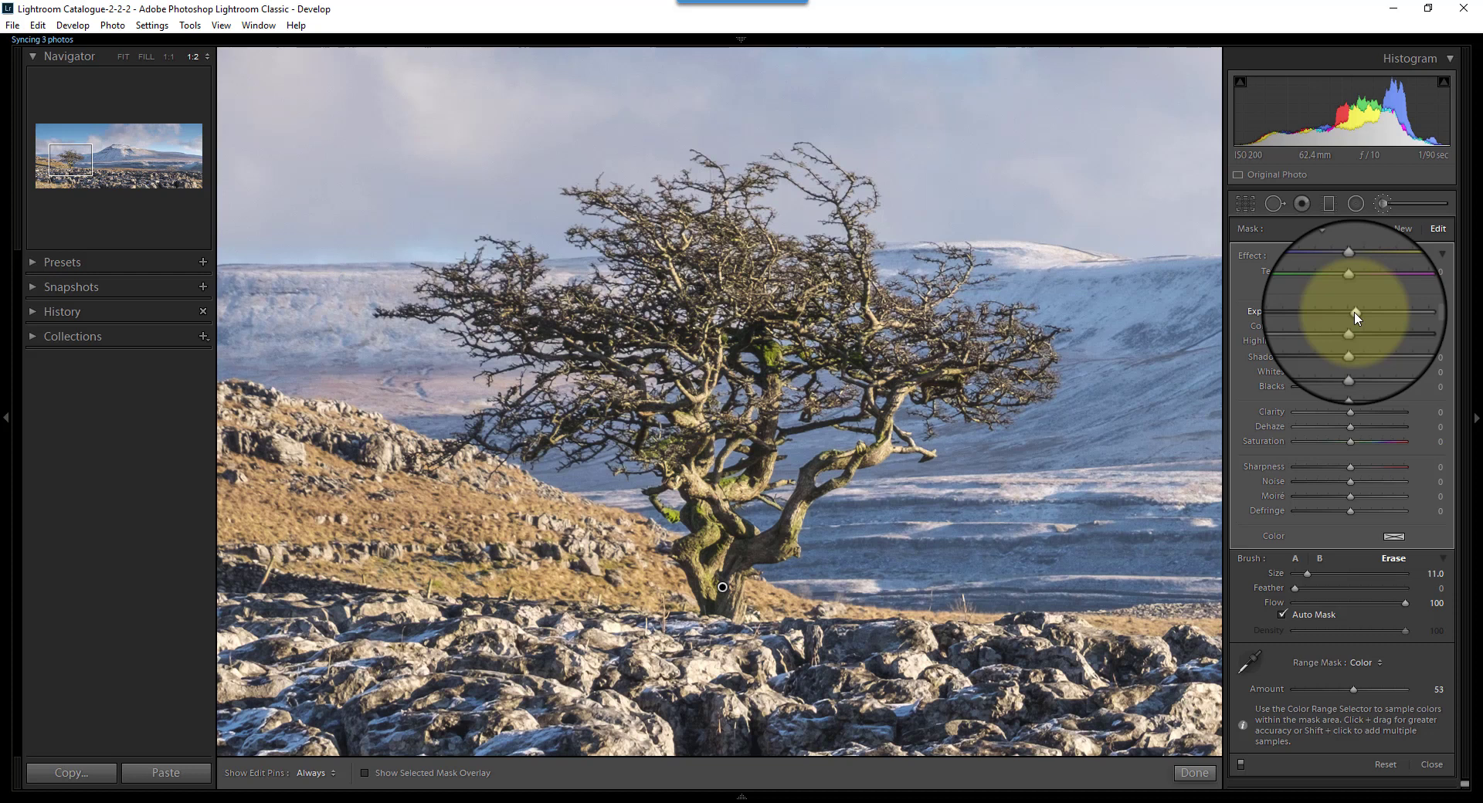
drag(1357, 328, 1370, 332)
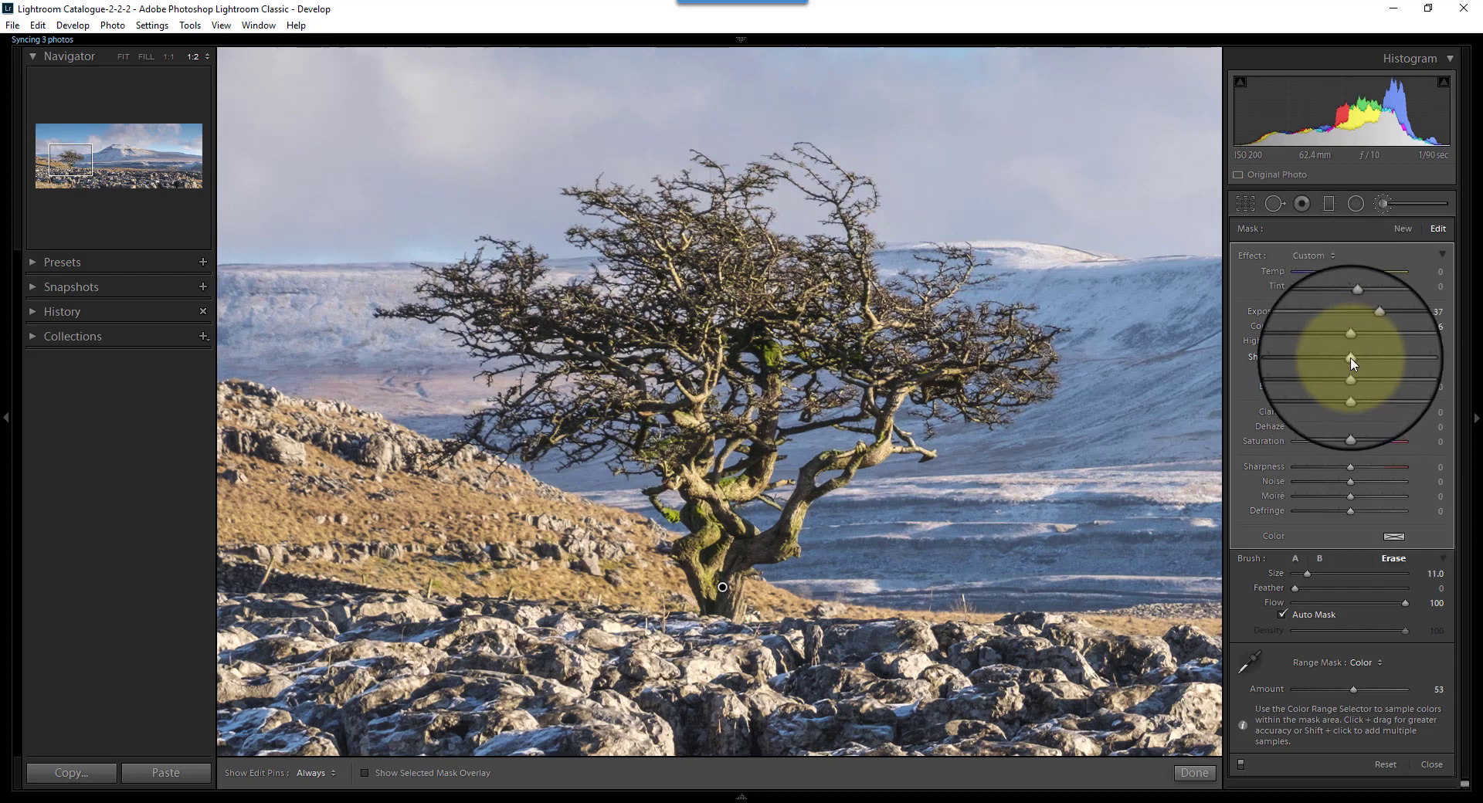
drag(1365, 358, 1365, 363)
drag(1352, 411, 1361, 451)
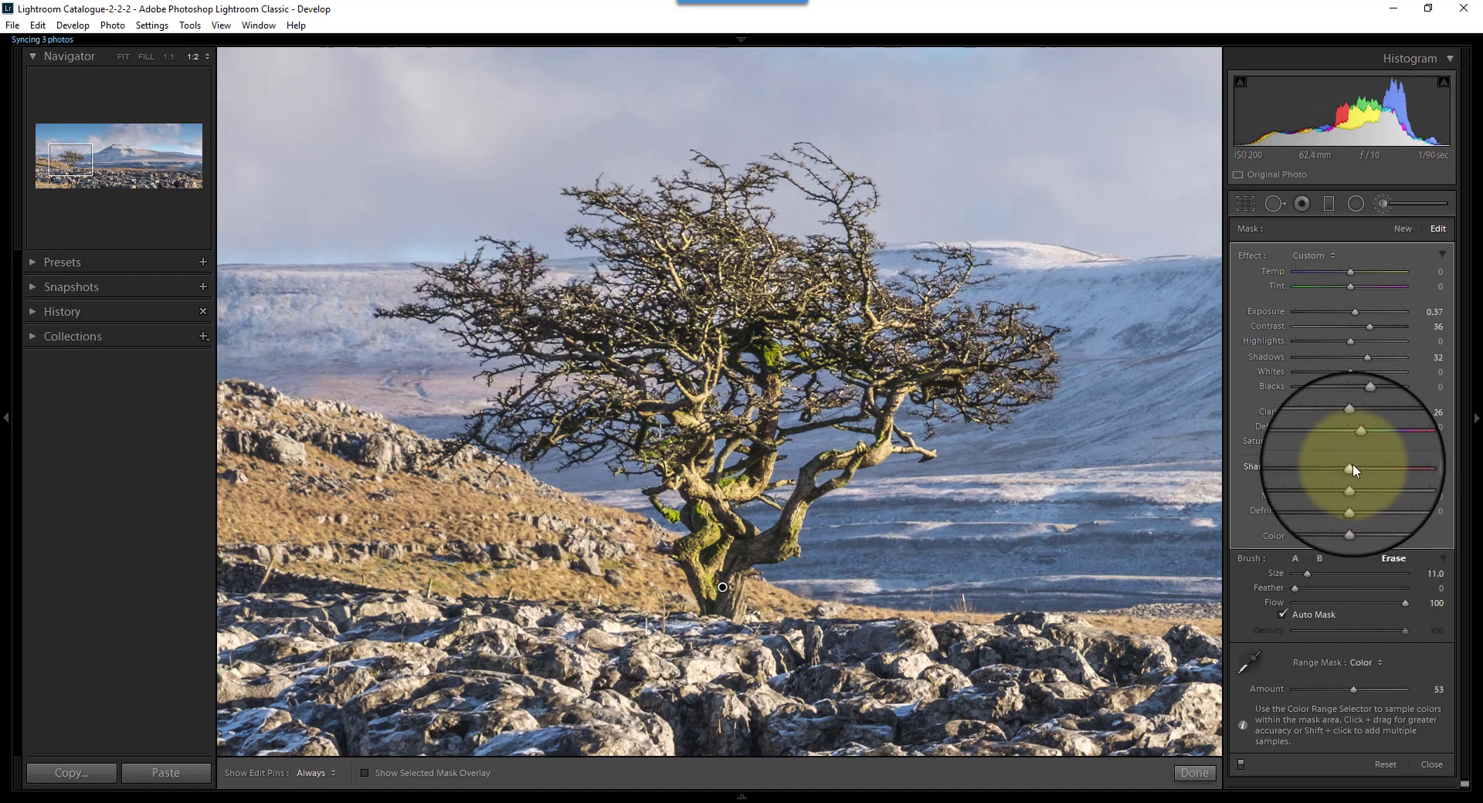
drag(1350, 467, 1363, 470)
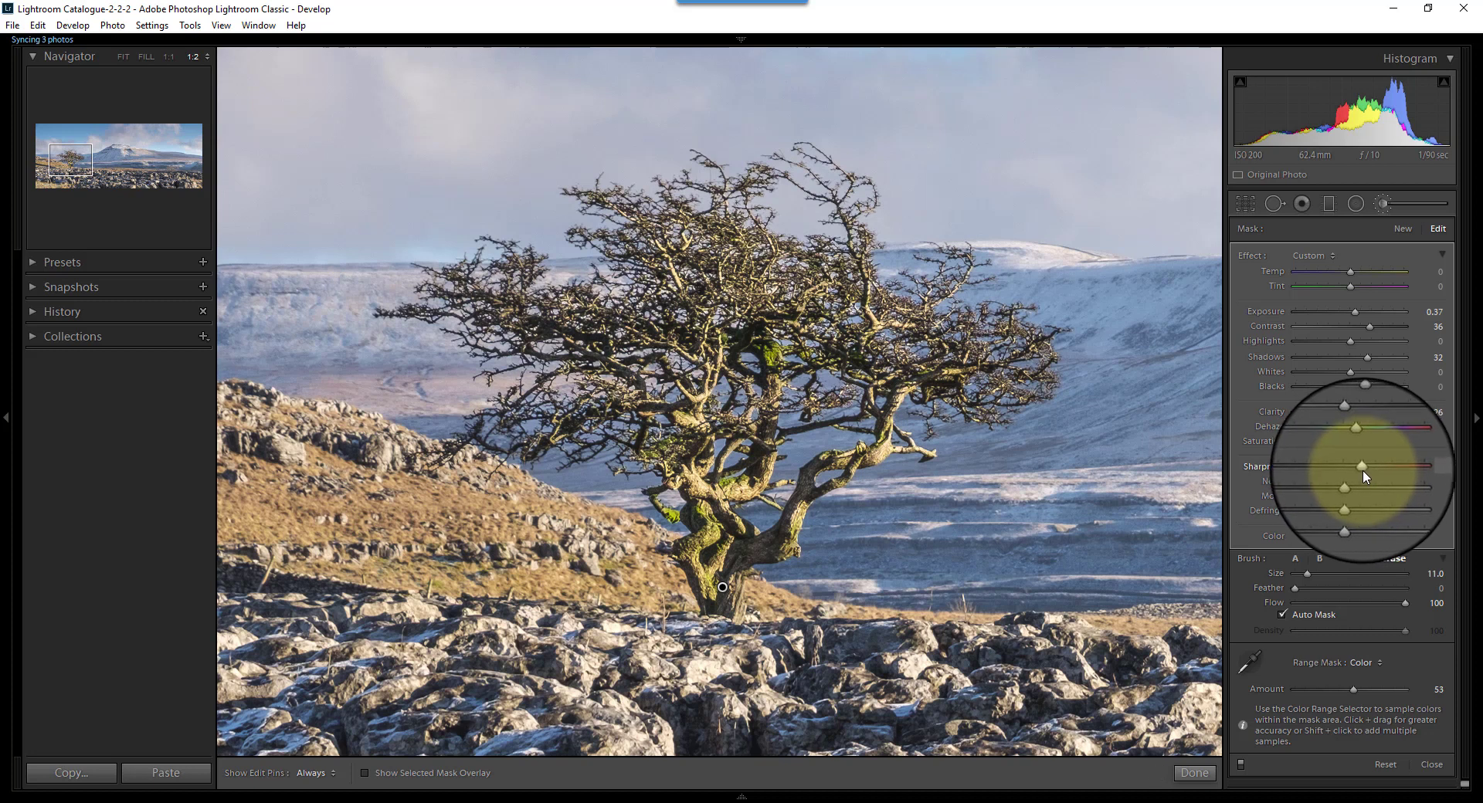
Compare the photo with the brush adjustments off and on, and finish the Adjustment Brush edit
click(1241, 765)
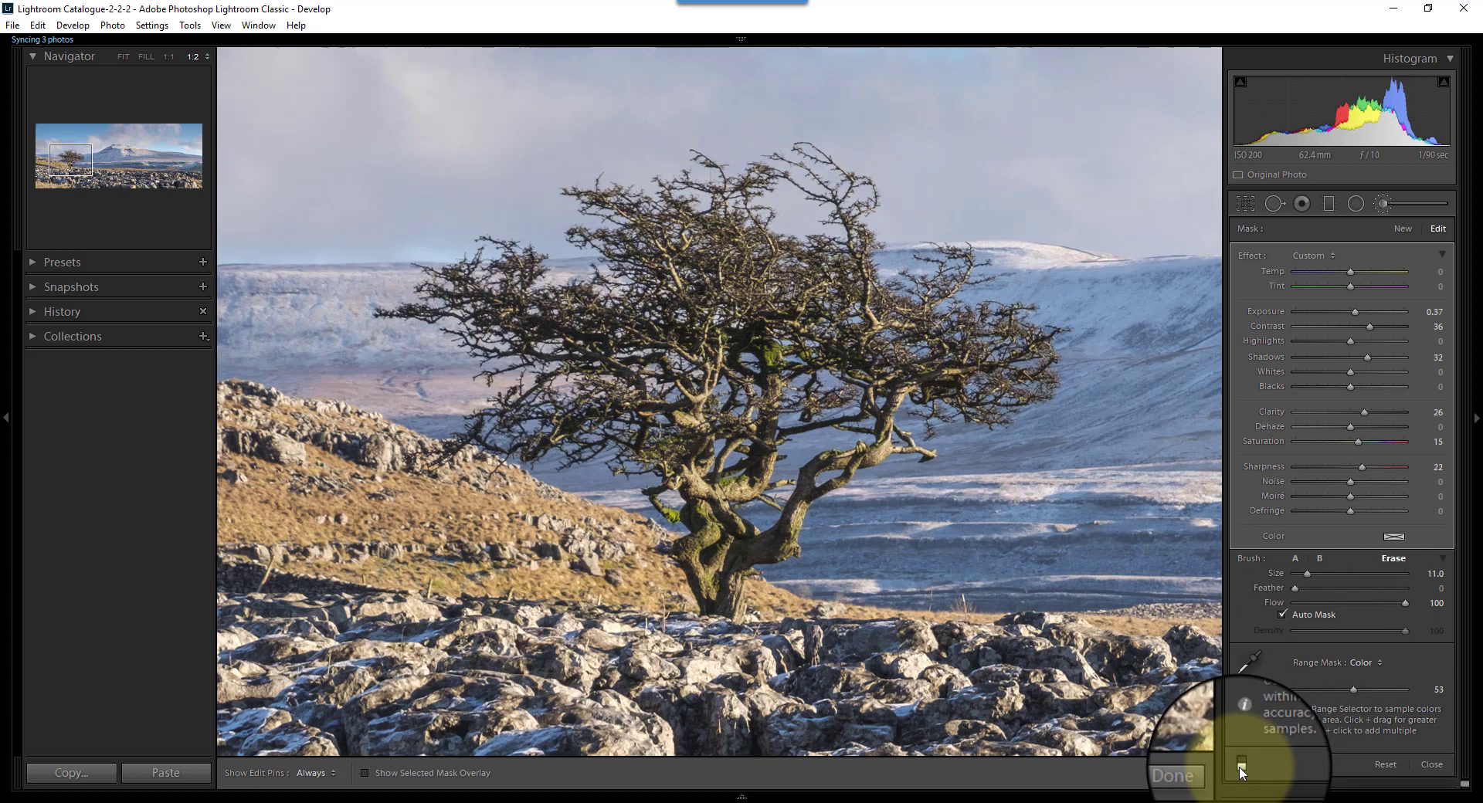
click(1241, 766)
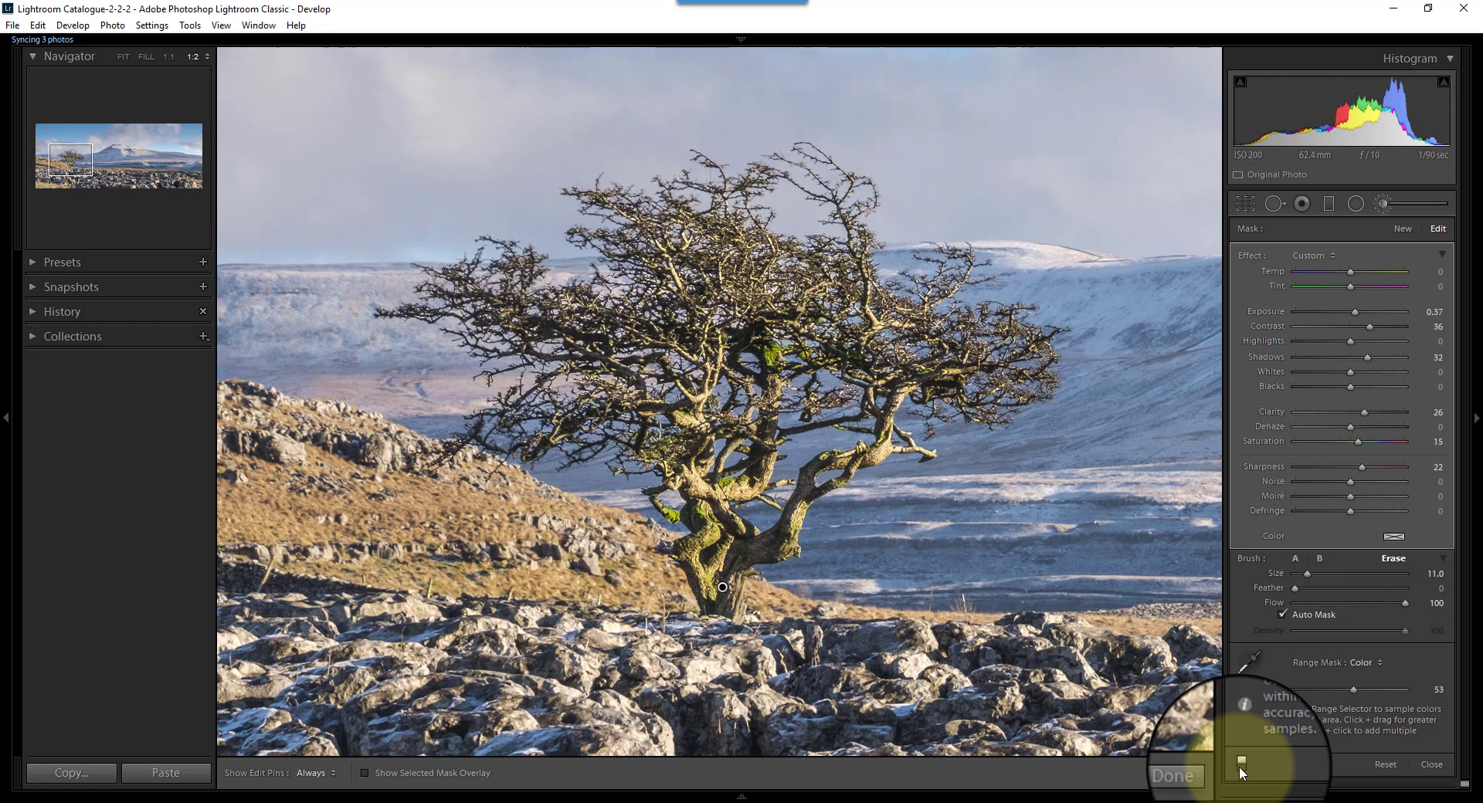
click(1204, 773)
click(796, 599)
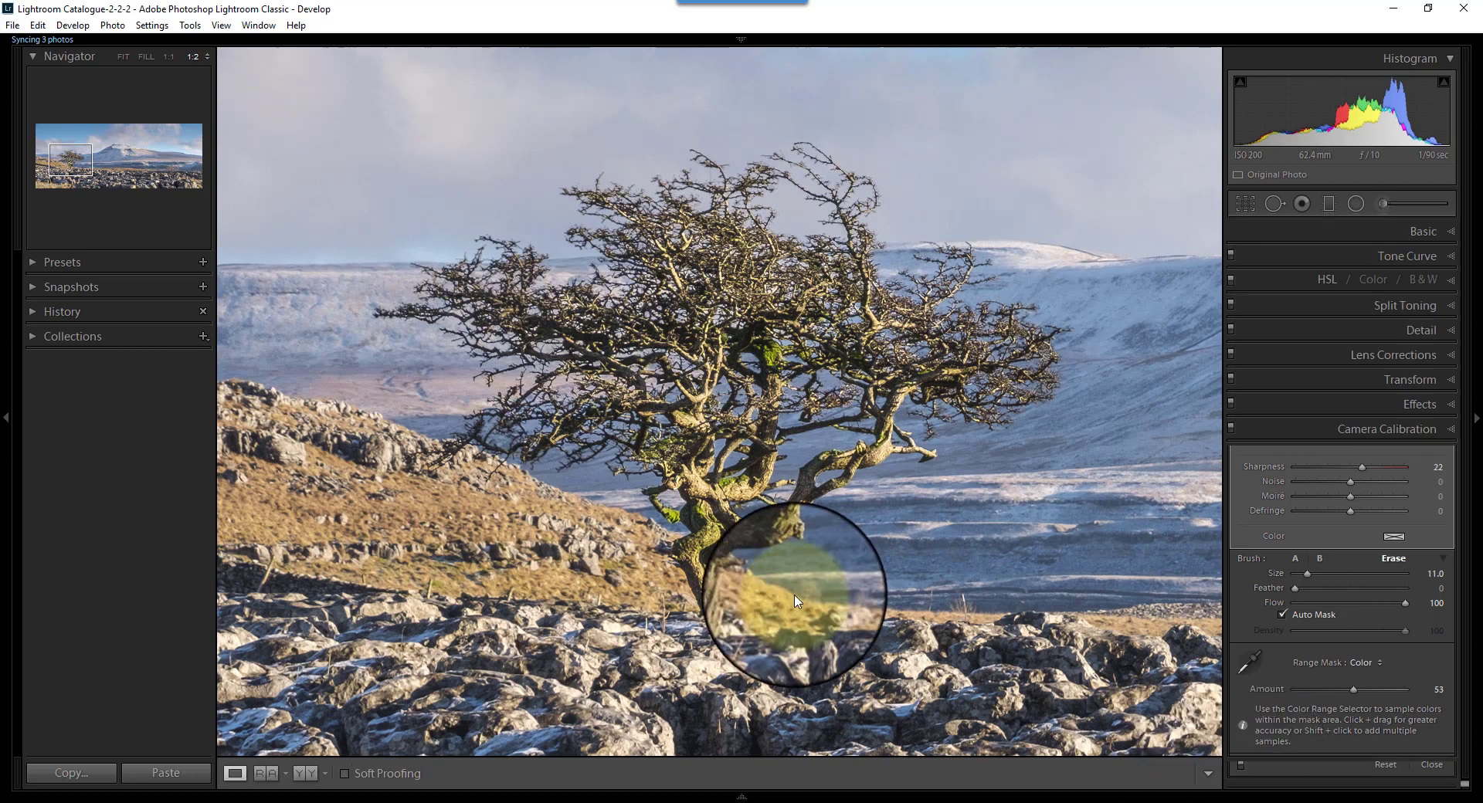